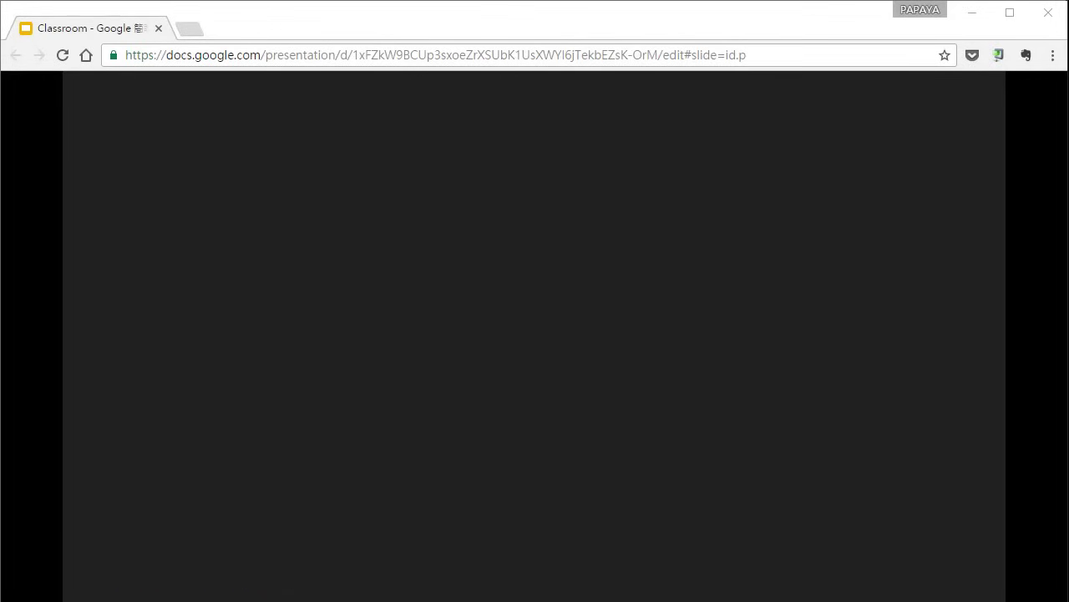
Step: Reveal the bullets 檢視比例調整, 字型外觀、間距 and 段落設定 one at a time on the slide
left_click(485, 465)
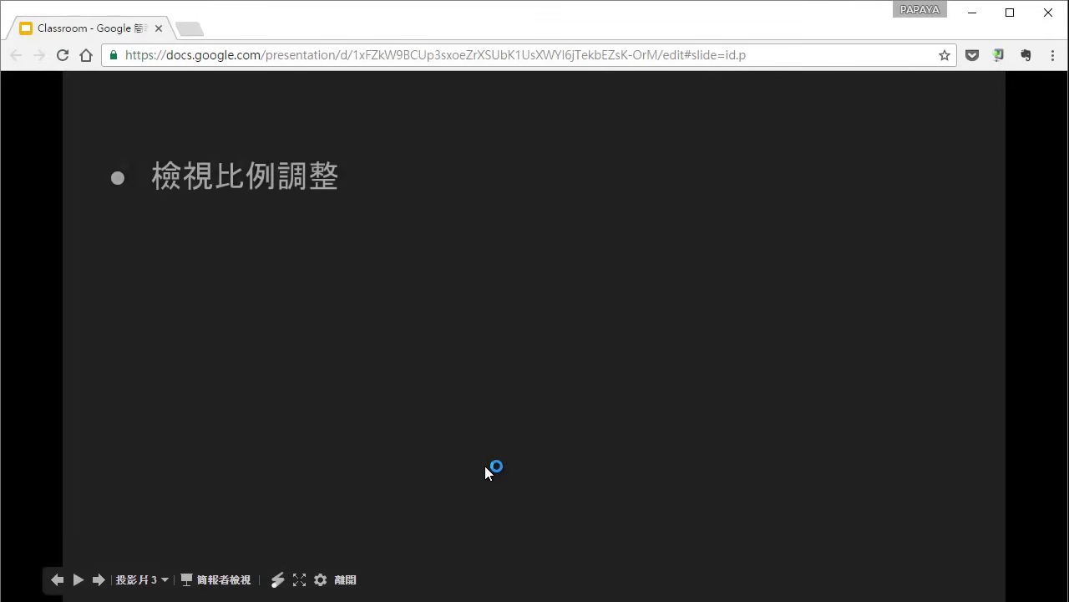
left_click(485, 465)
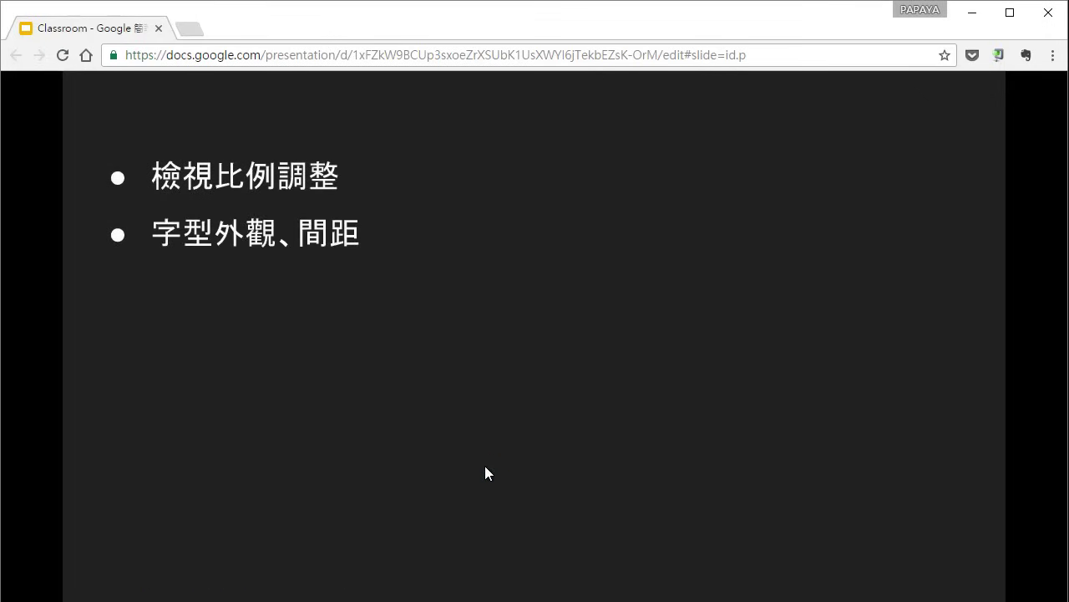
left_click(484, 465)
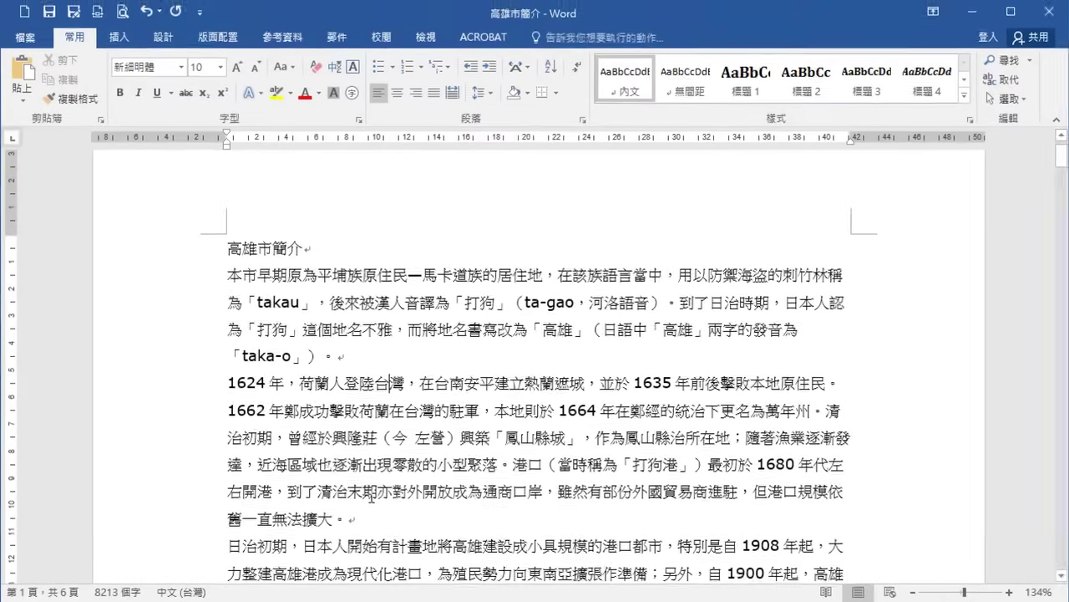
scroll(370, 498, "down", 5)
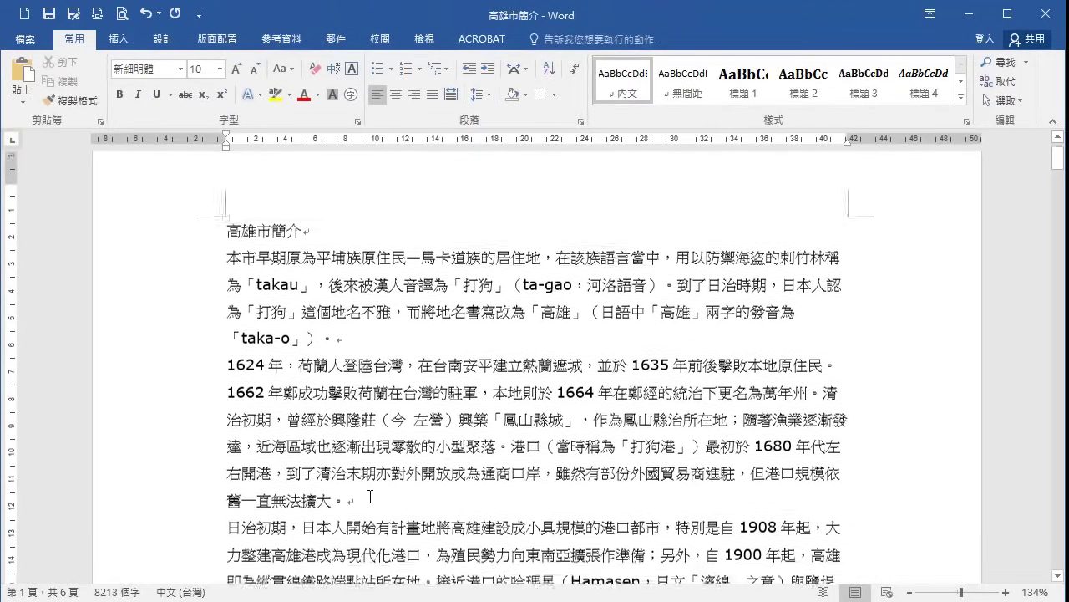
scroll(371, 499, "down", 3)
scroll(370, 499, "down", 6)
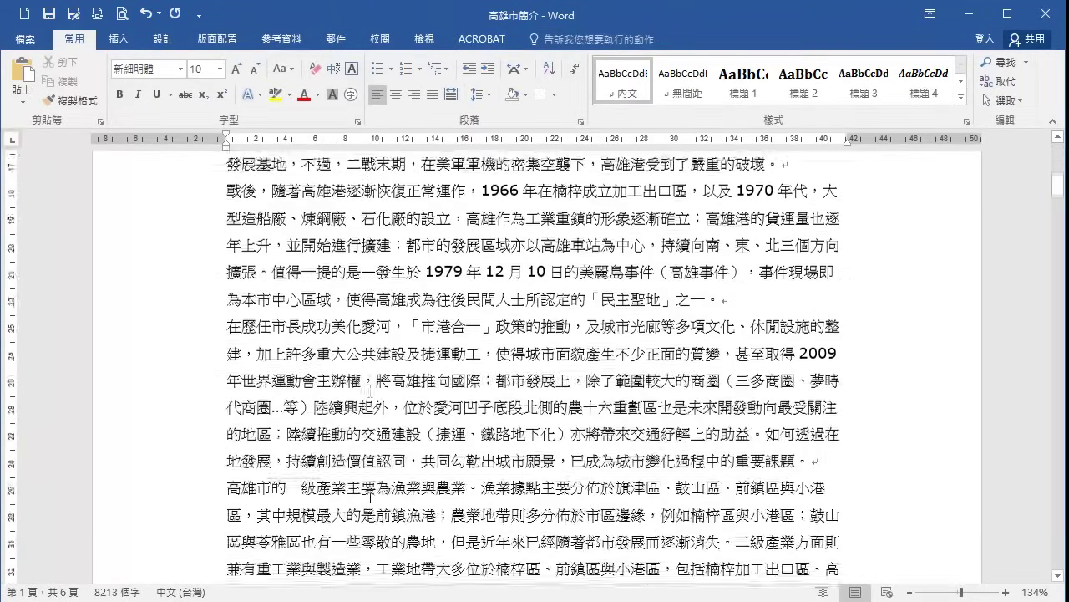
scroll(370, 499, "down", 6)
scroll(370, 499, "down", 6)
scroll(370, 496, "down", 2)
scroll(370, 496, "down", 5)
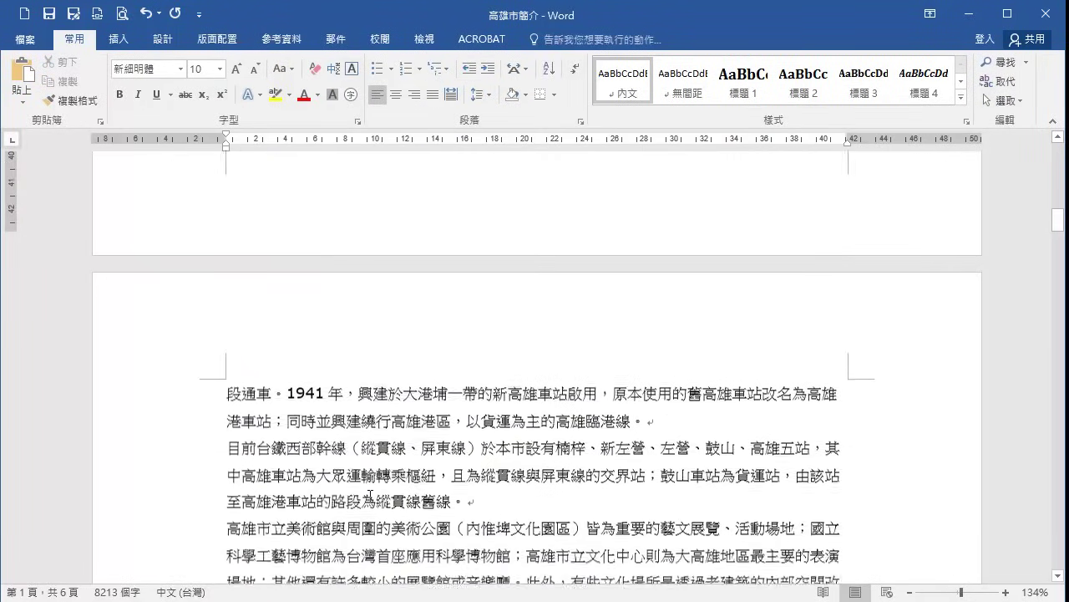
scroll(370, 496, "down", 1)
scroll(371, 497, "down", 2)
scroll(370, 496, "down", 2)
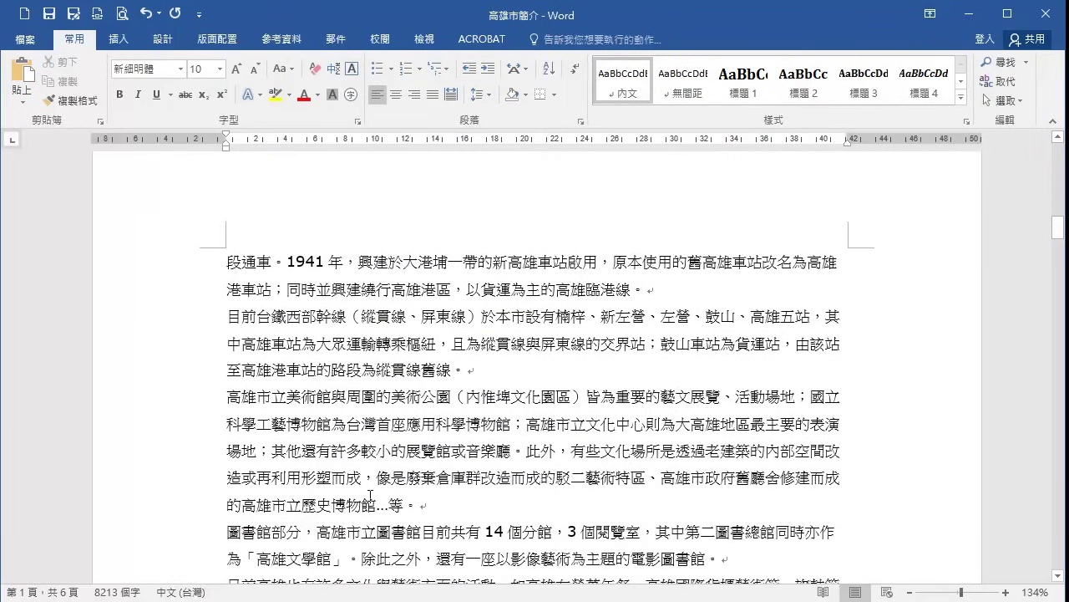
scroll(370, 496, "down", 2)
key("ctrl+Page_Down")
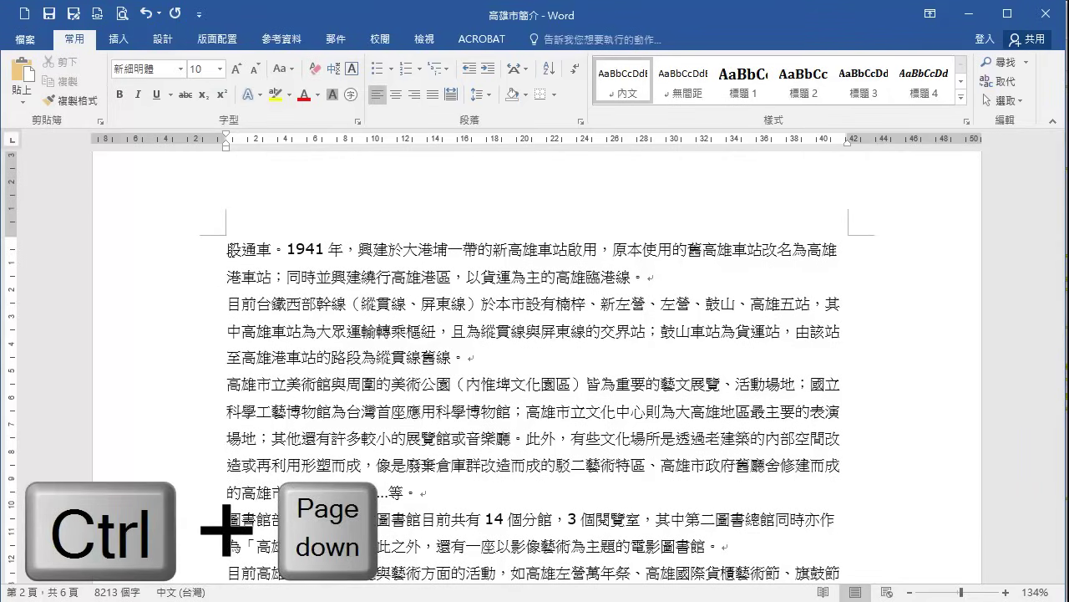
key("ctrl+Page_Down")
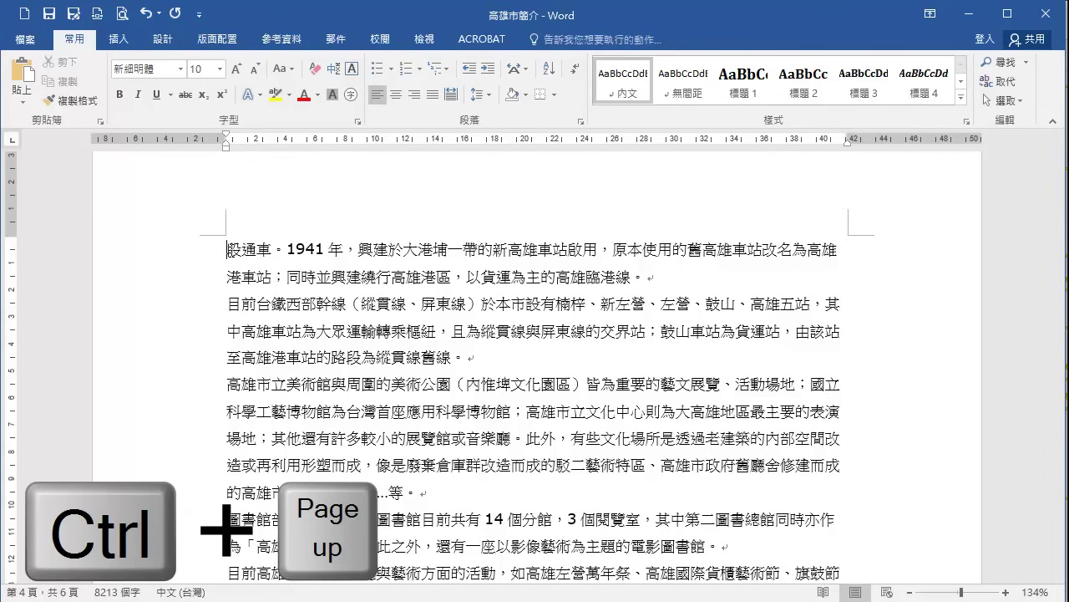
key("ctrl+Page_Up")
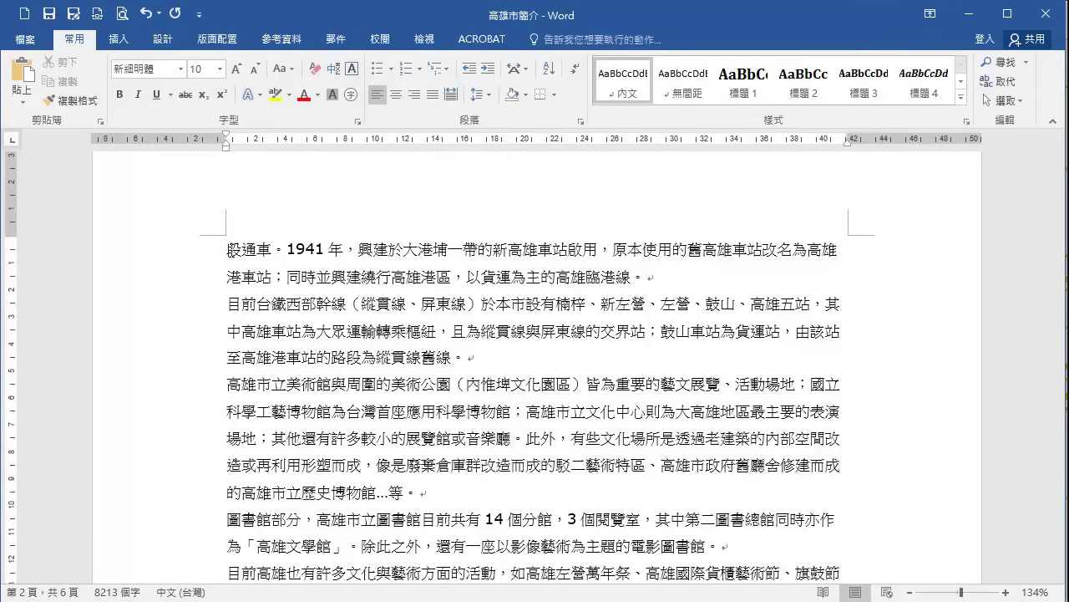
key("ctrl+End")
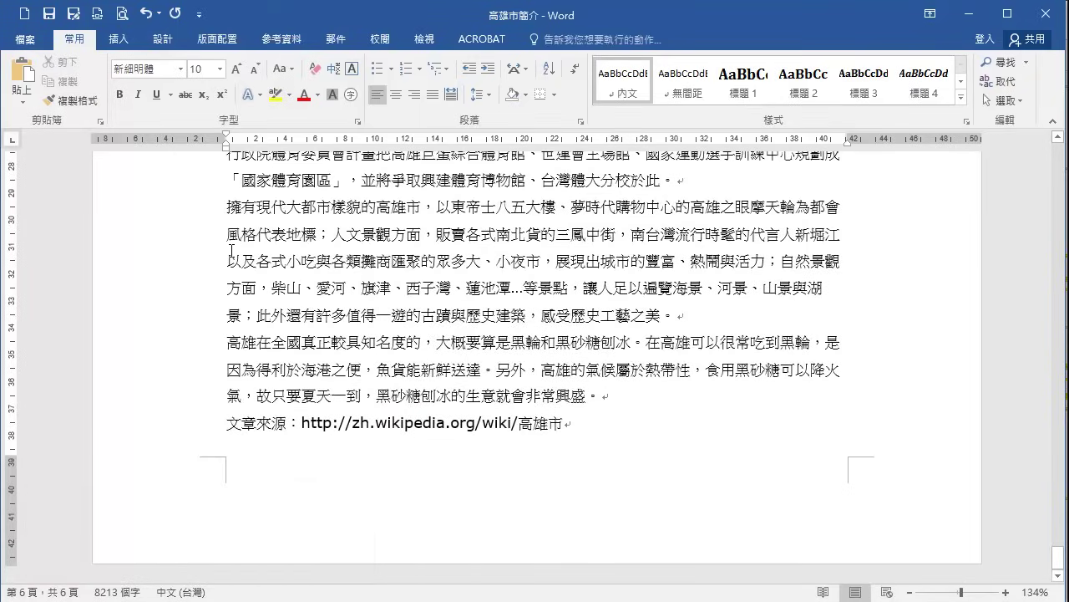
key("ctrl+Home")
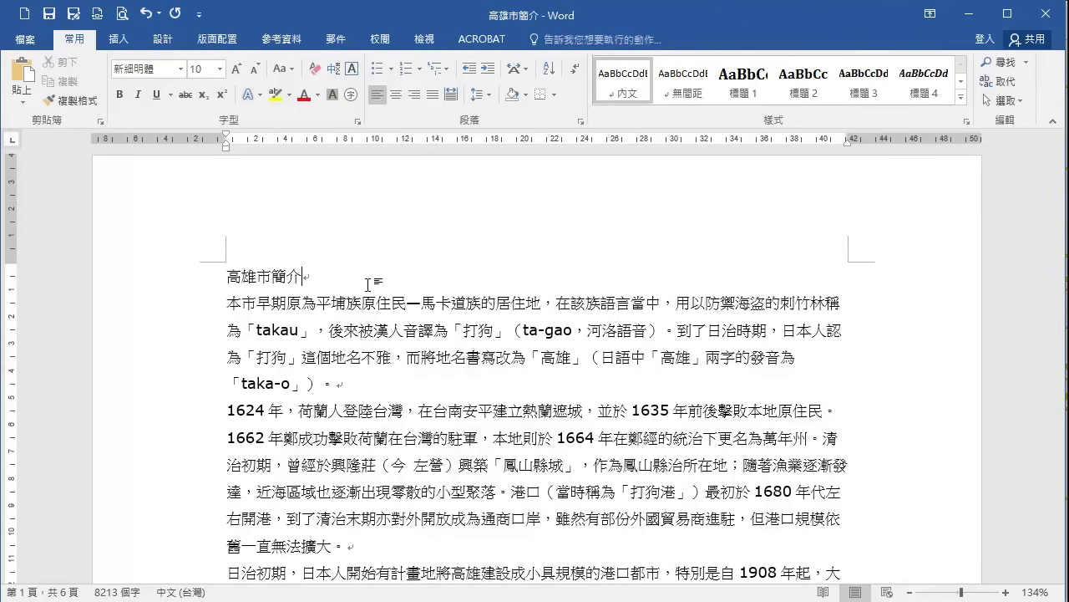
Step: Try the 100%, One Page and Multiple Pages zoom presets, ending at Page Width (147%)
scroll(367, 284, "up", 1)
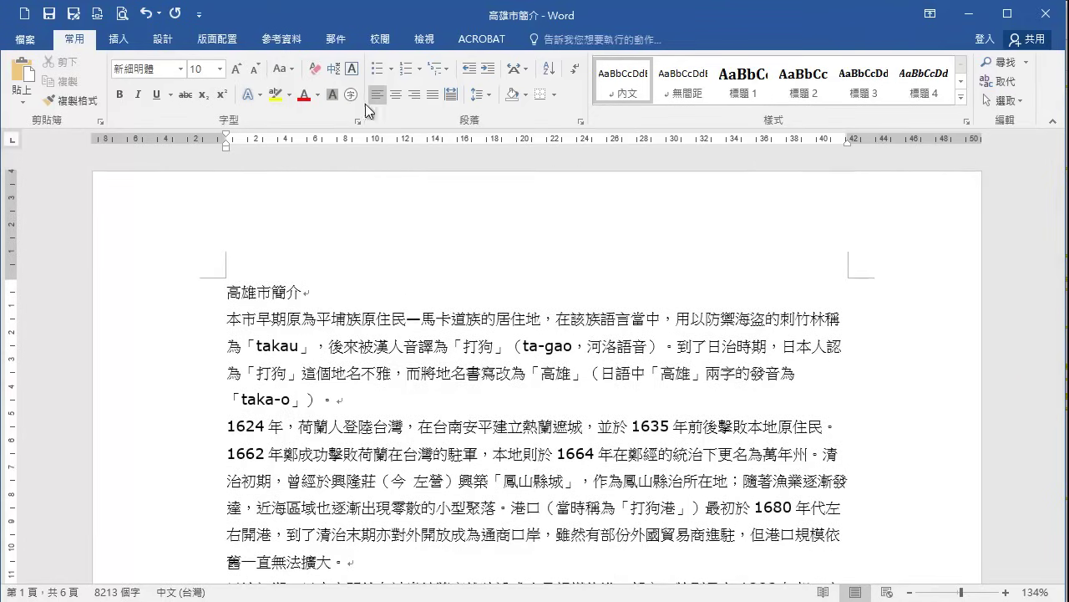
left_click(426, 41)
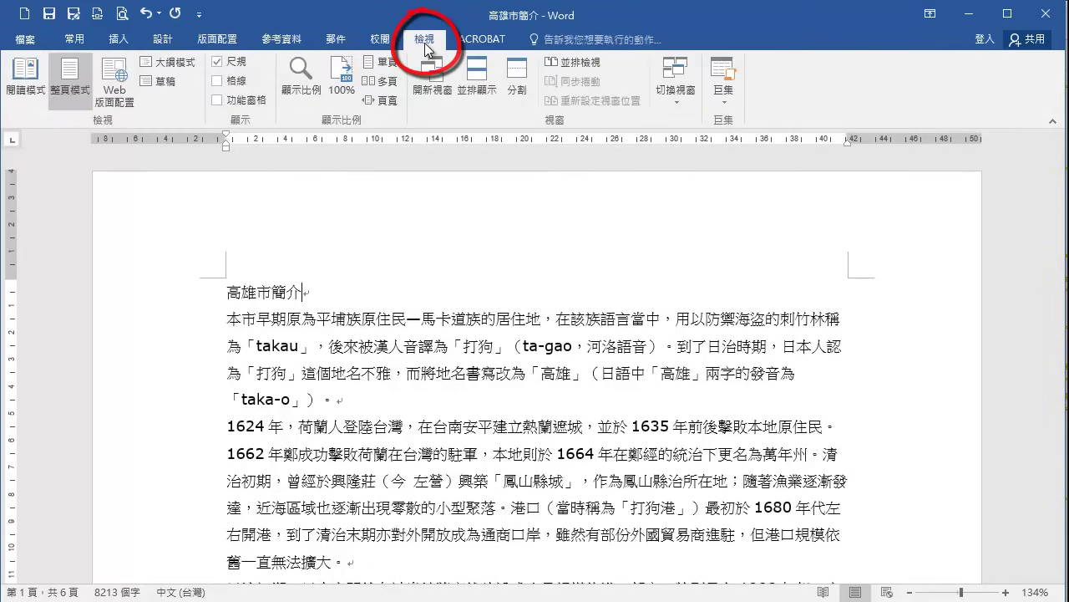
left_click(339, 100)
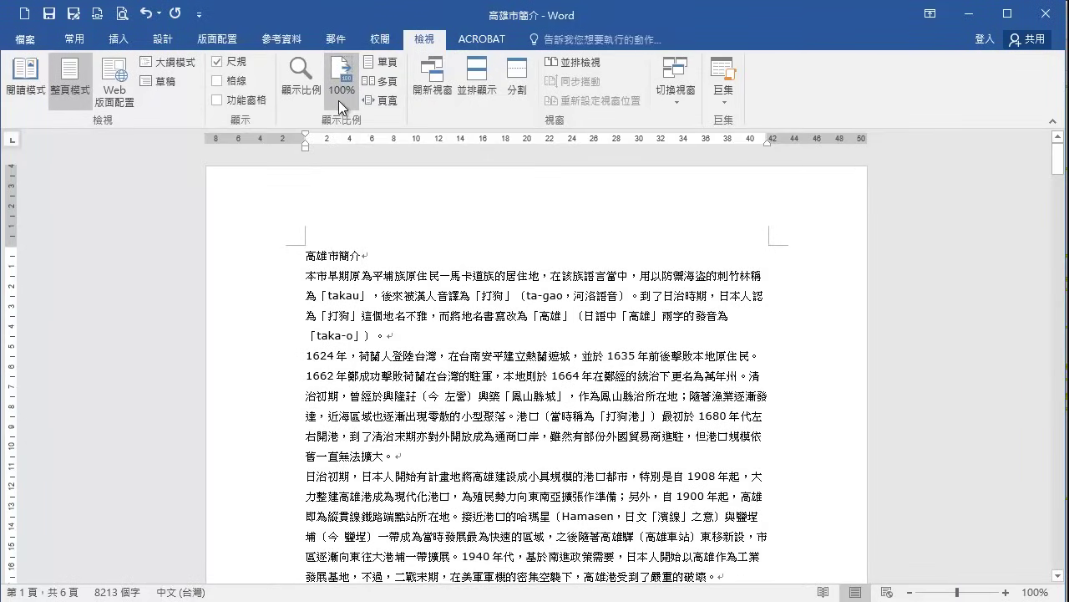
left_click(389, 68)
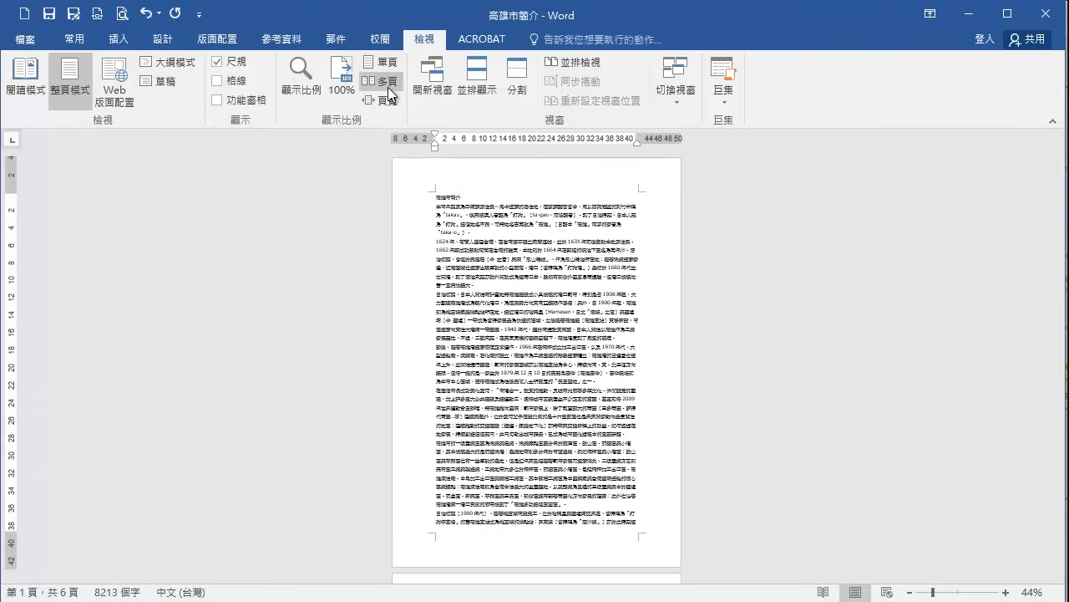
left_click(388, 82)
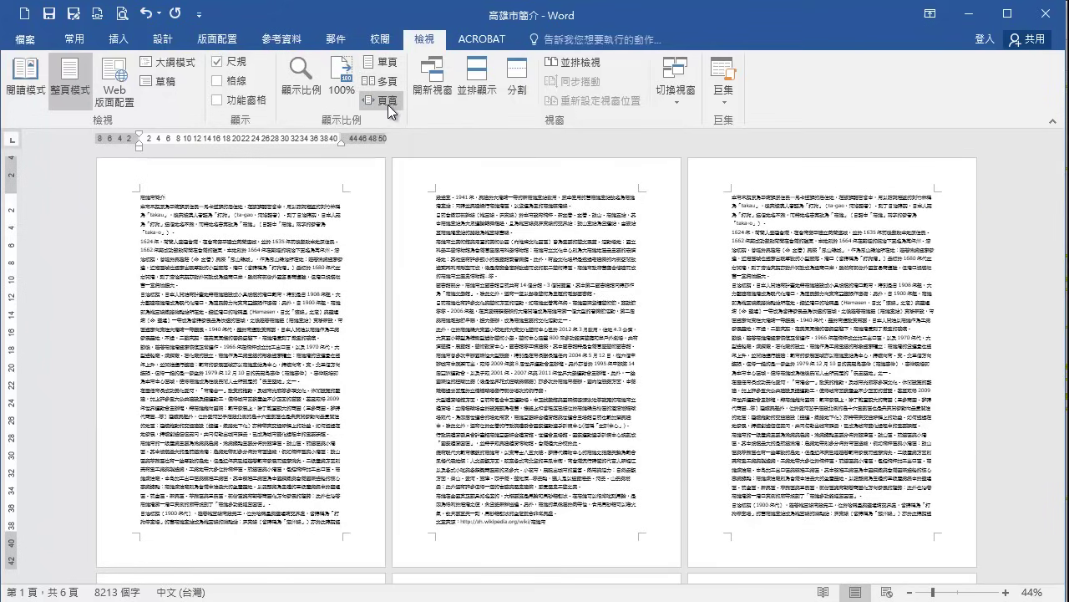
left_click(388, 101)
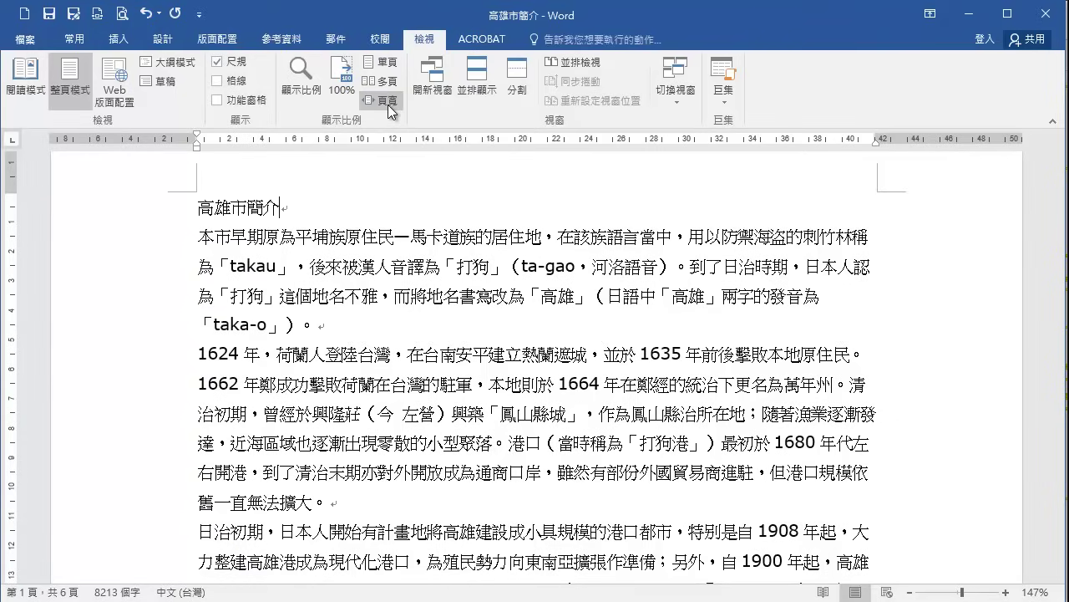
left_click(309, 97)
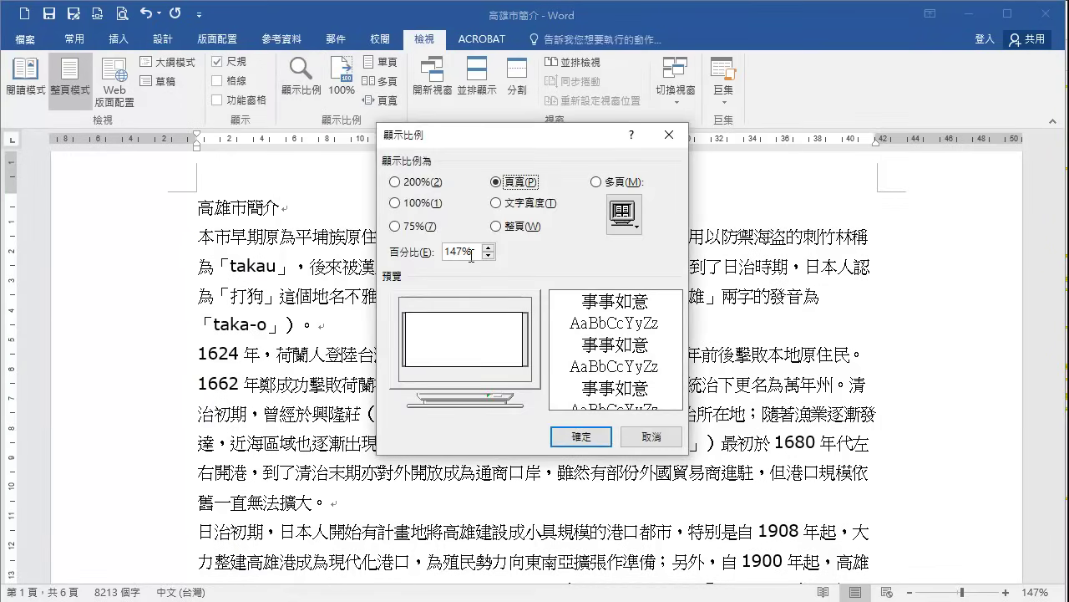
left_click_drag(471, 256, 440, 262)
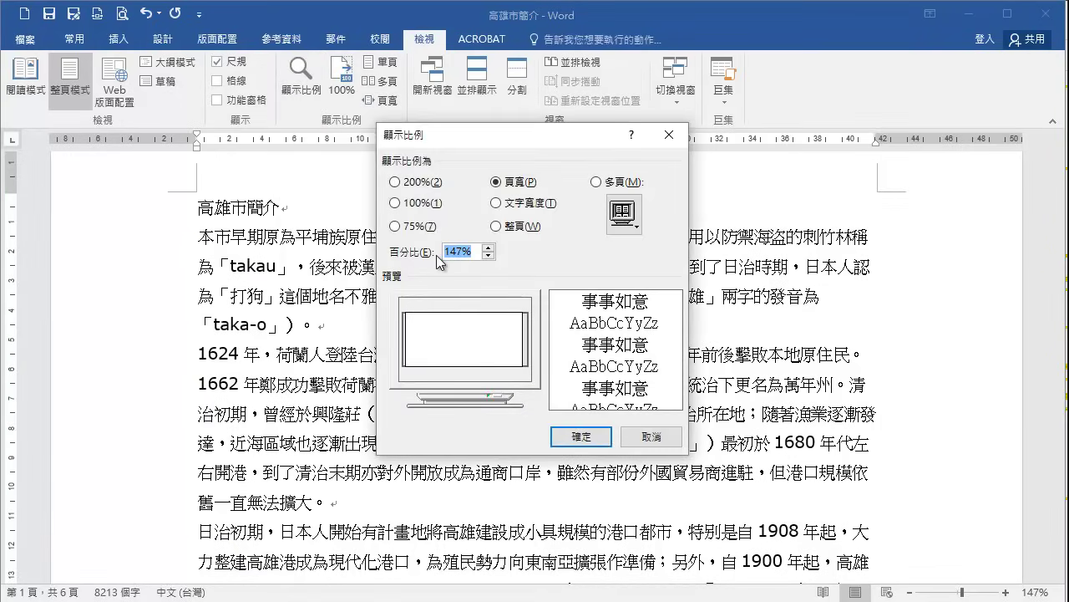
left_click(578, 438)
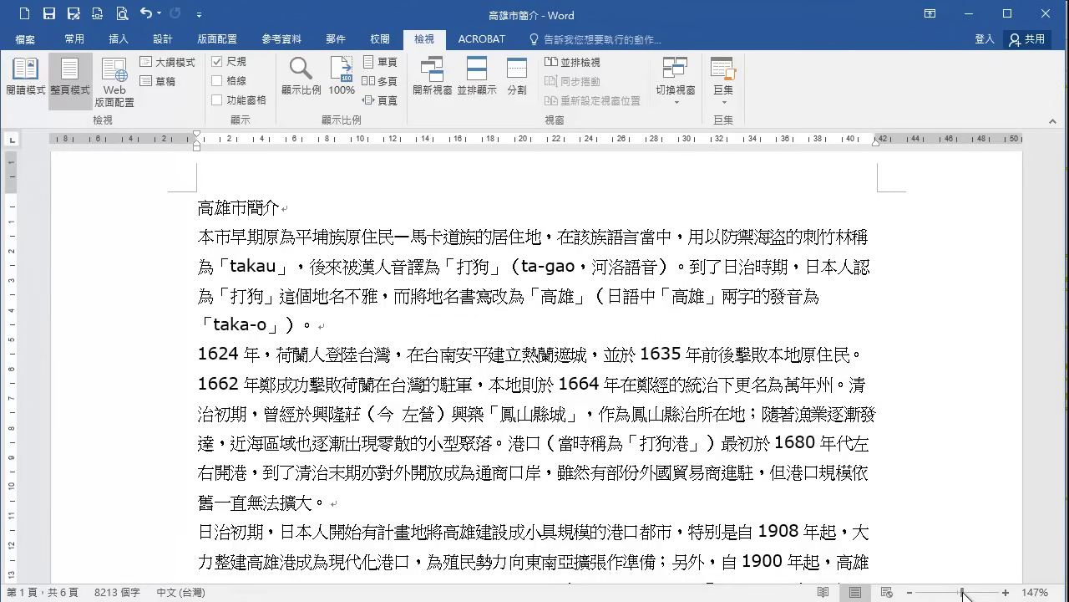
Step: Settle the zoom at 140% using the zoom slider and Ctrl+wheel, then select the title 高雄市簡介
left_click_drag(964, 593, 942, 595)
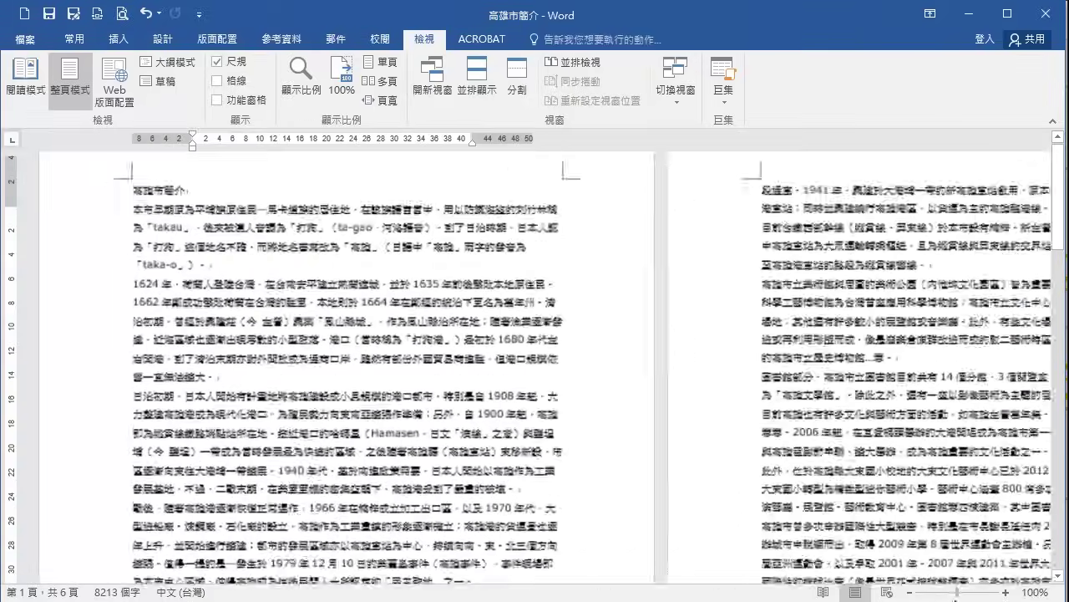
left_click_drag(941, 595, 969, 595)
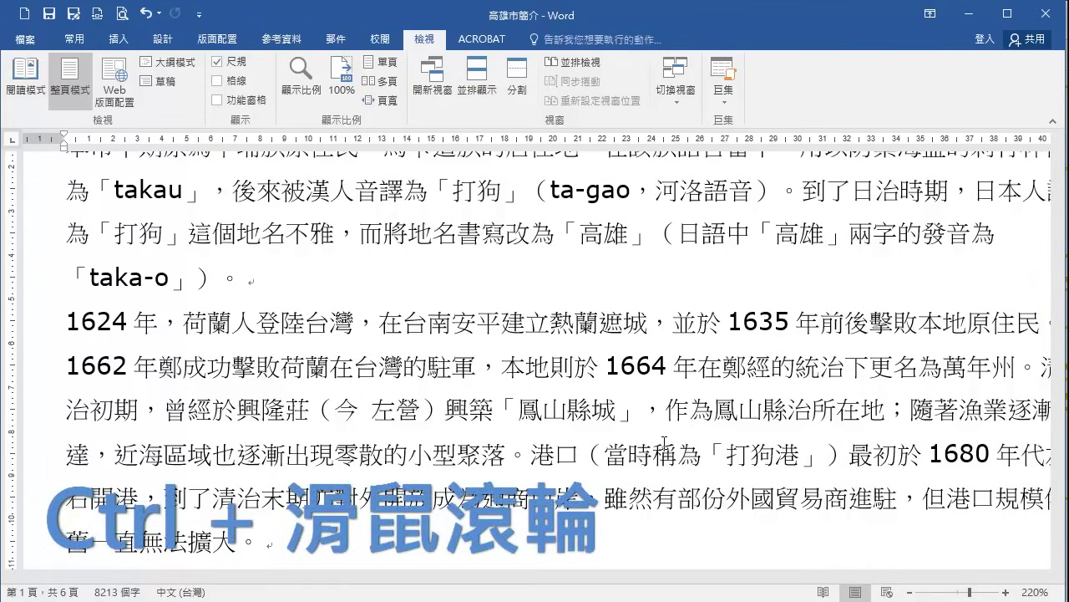
scroll(664, 443, "down", 2)
scroll(664, 443, "down", 4)
scroll(664, 442, "down", 5)
scroll(664, 443, "down", 1)
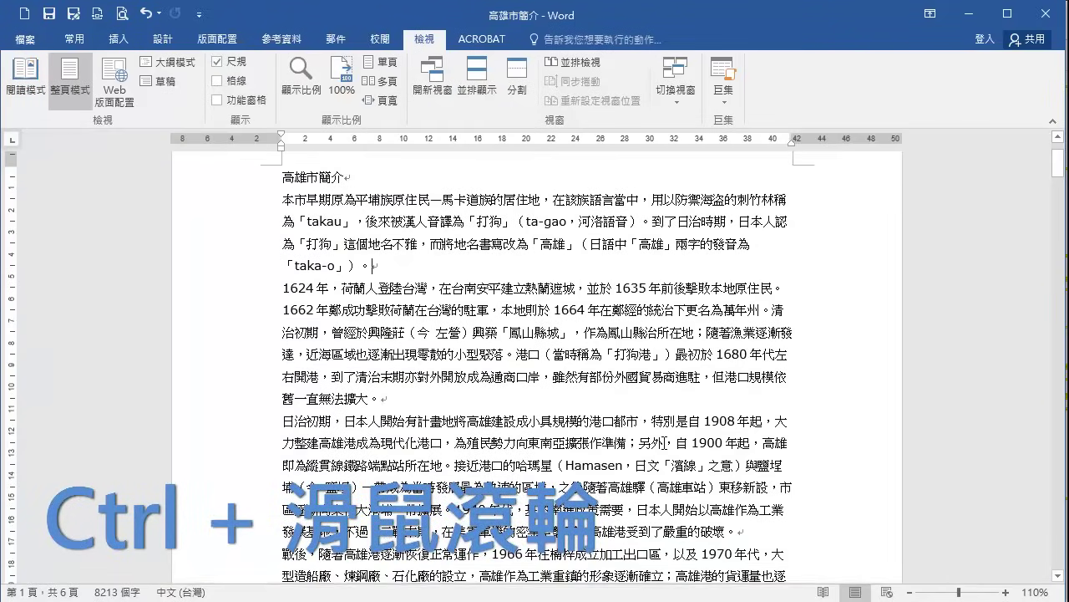
scroll(665, 442, "up", 1)
scroll(664, 443, "up", 3)
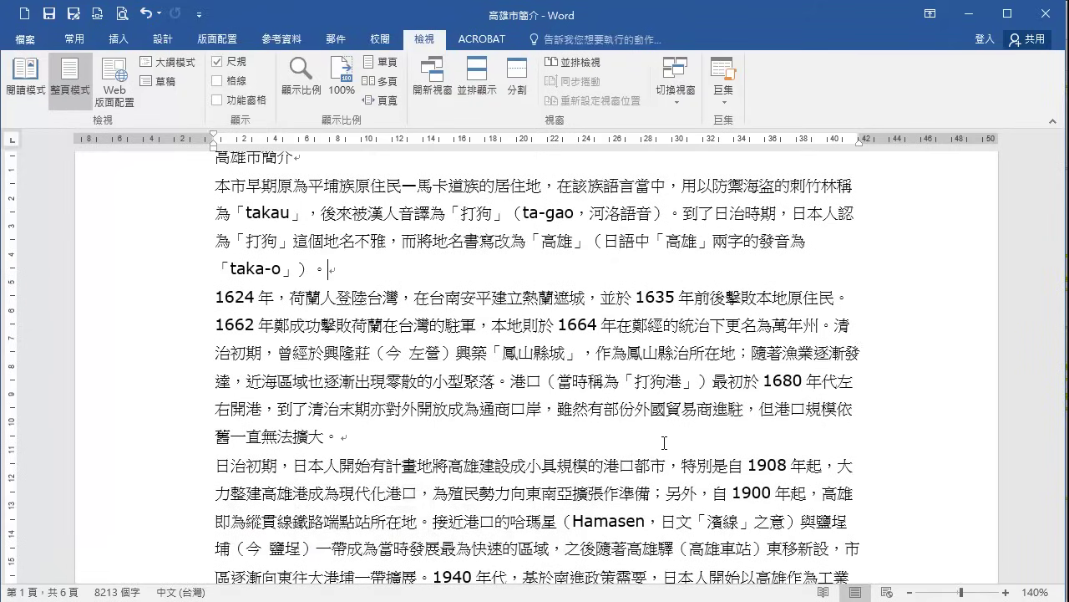
scroll(665, 442, "up", 2)
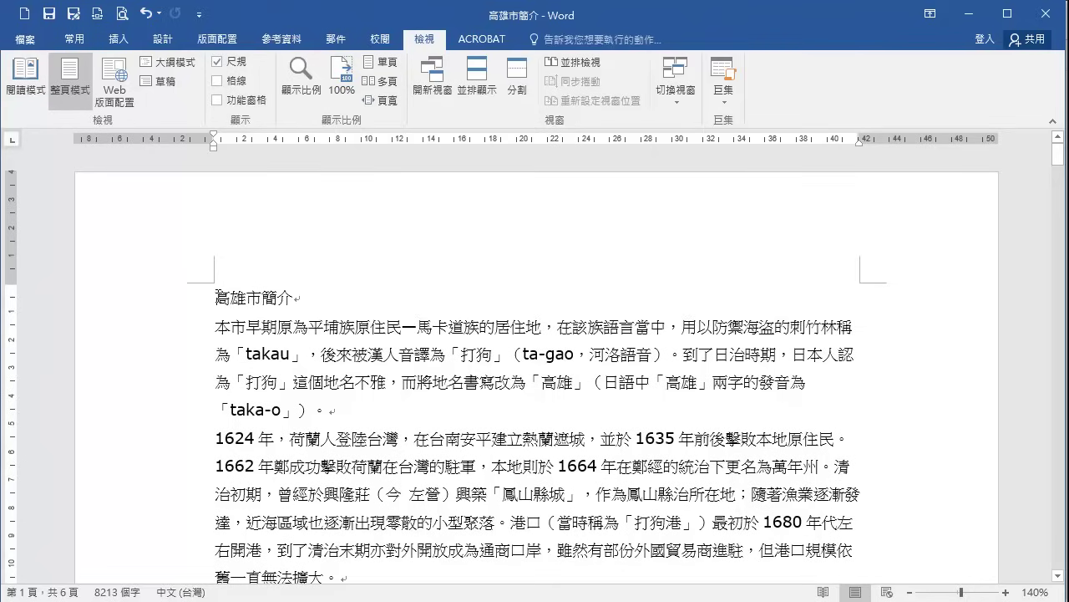
left_click_drag(216, 294, 294, 310)
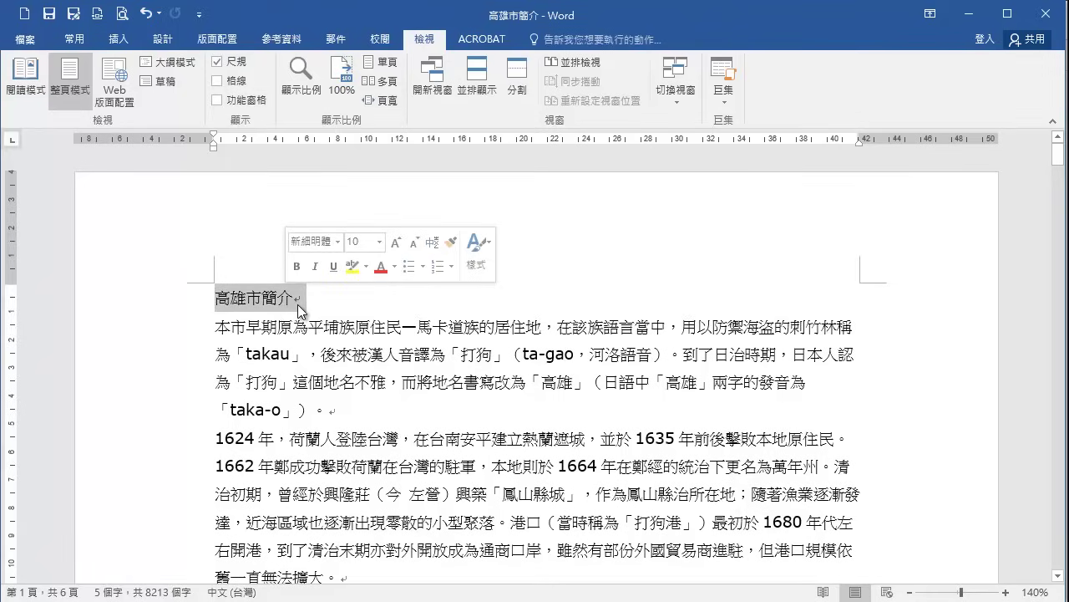
Step: Grow the title 高雄市簡介 to 20 pt and make it bold
left_click(84, 42)
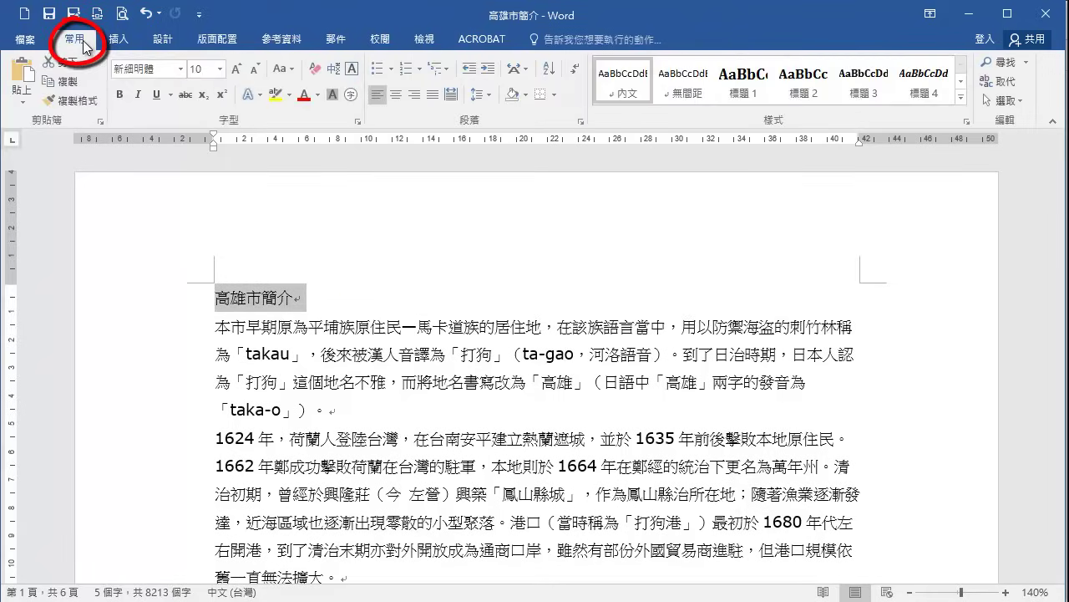
left_click(180, 70)
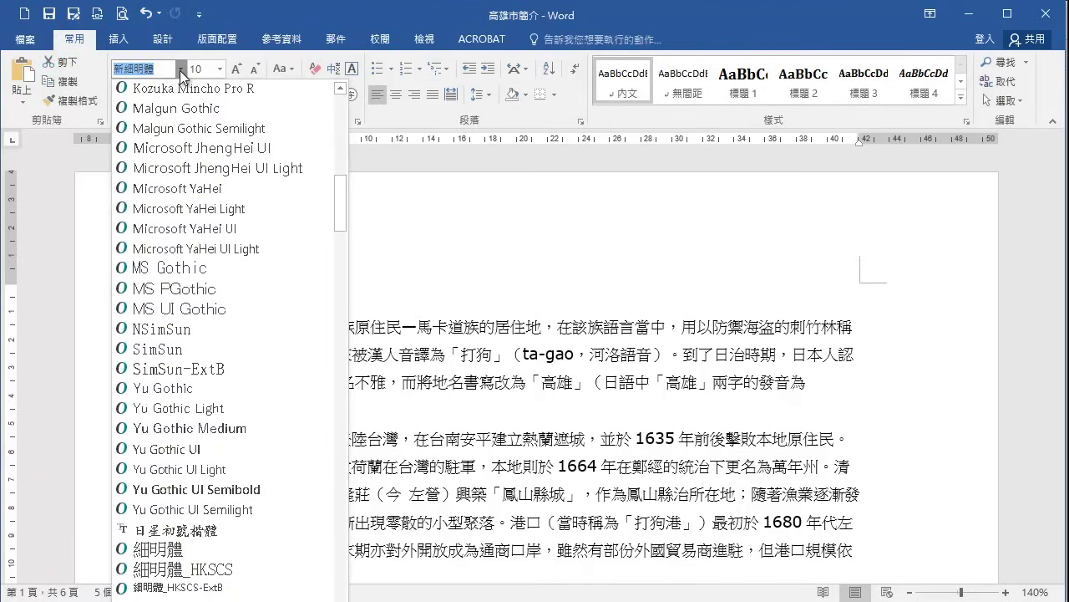
left_click(180, 70)
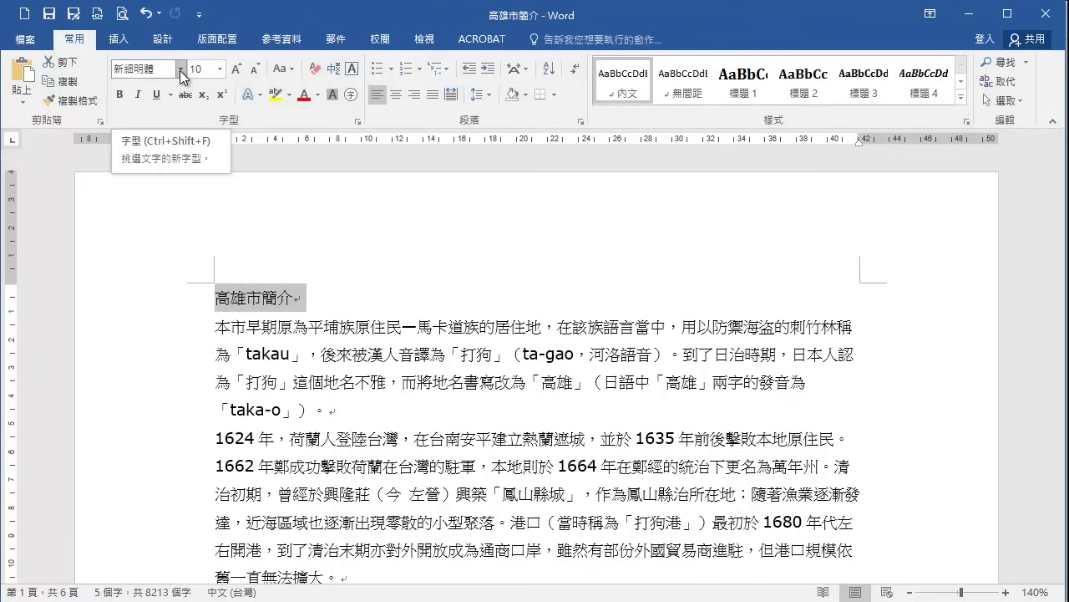
left_click(238, 76)
left_click(239, 76)
left_click(238, 76)
left_click(238, 76)
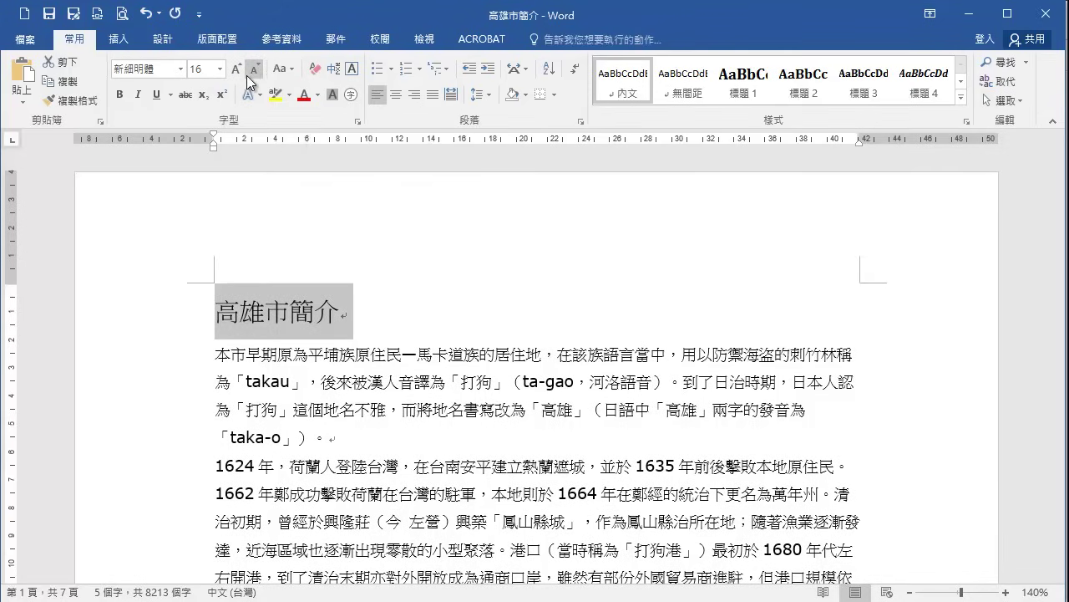
left_click(219, 73)
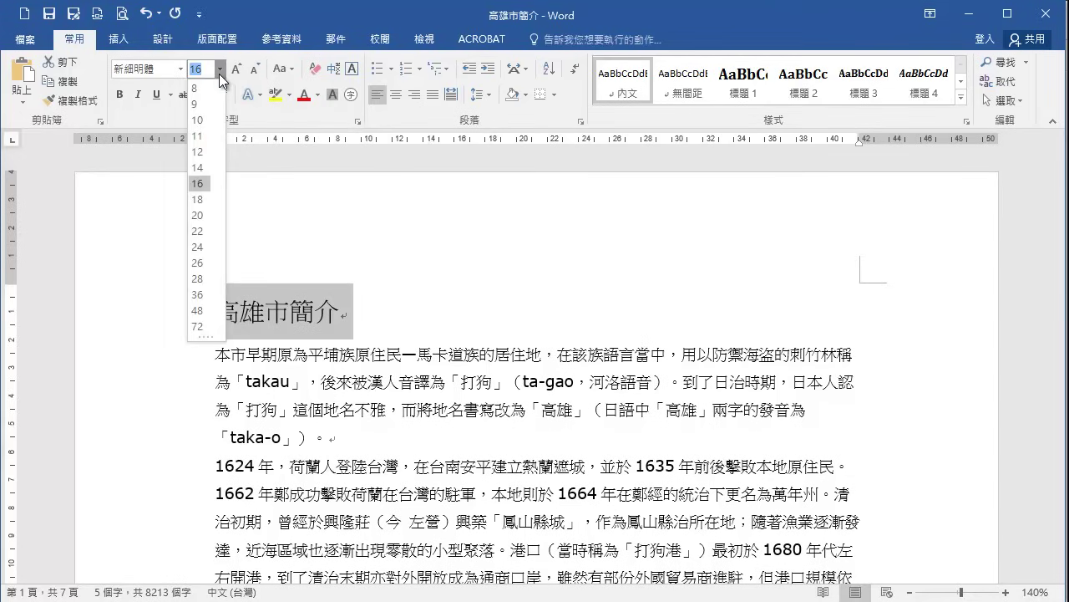
left_click(197, 214)
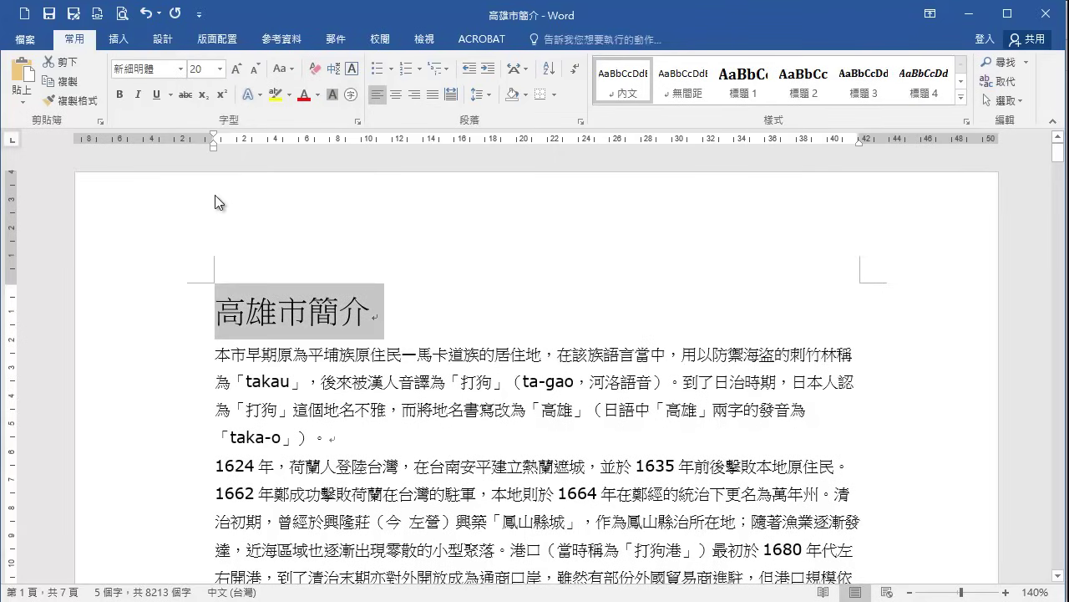
left_click(121, 98)
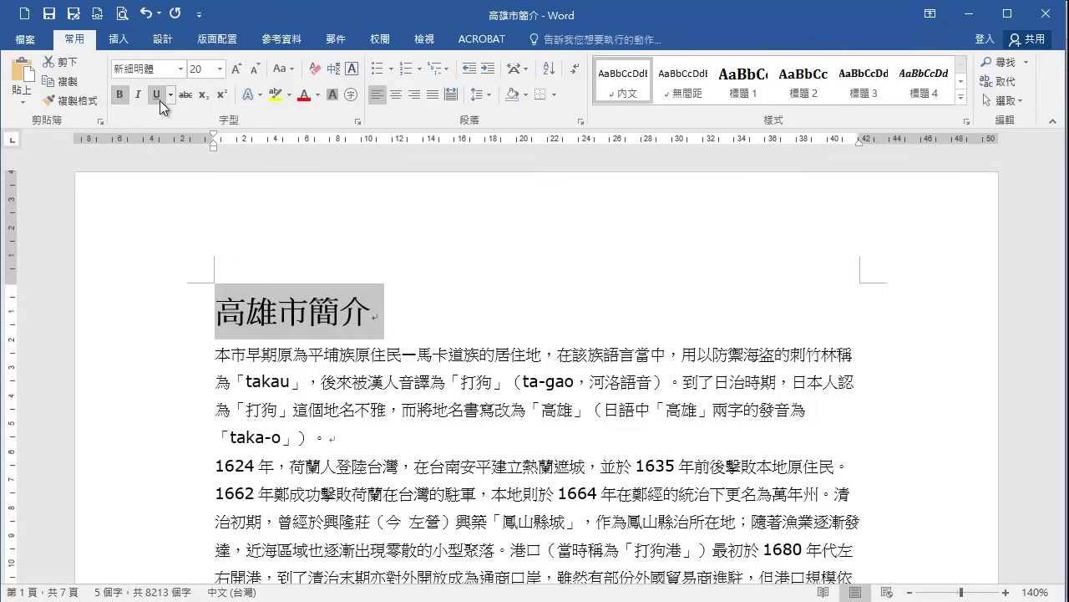
left_click(156, 94)
left_click(173, 97)
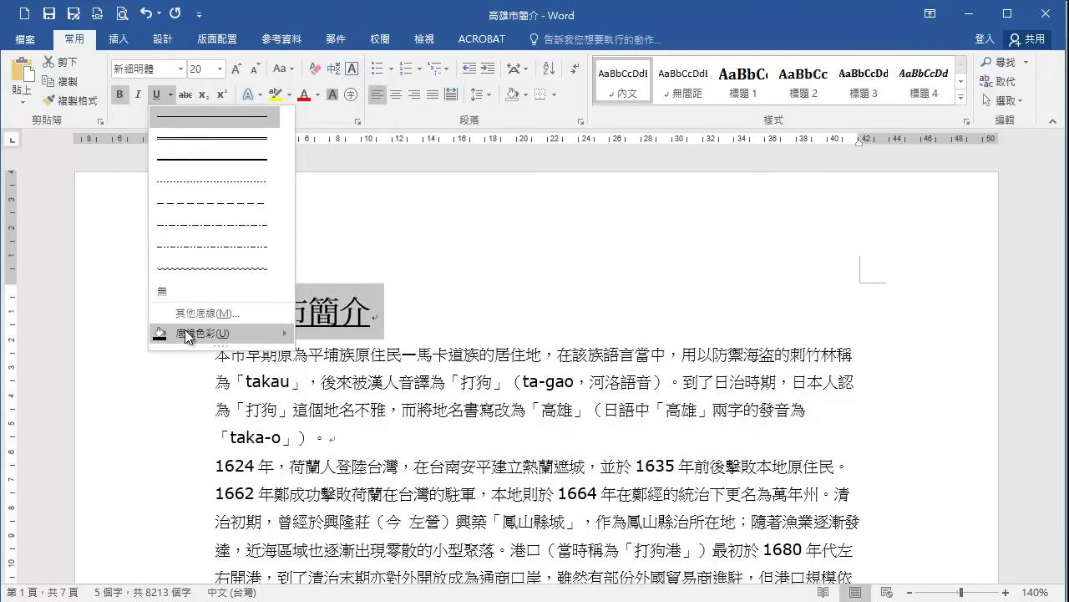
mouse_move(203, 332)
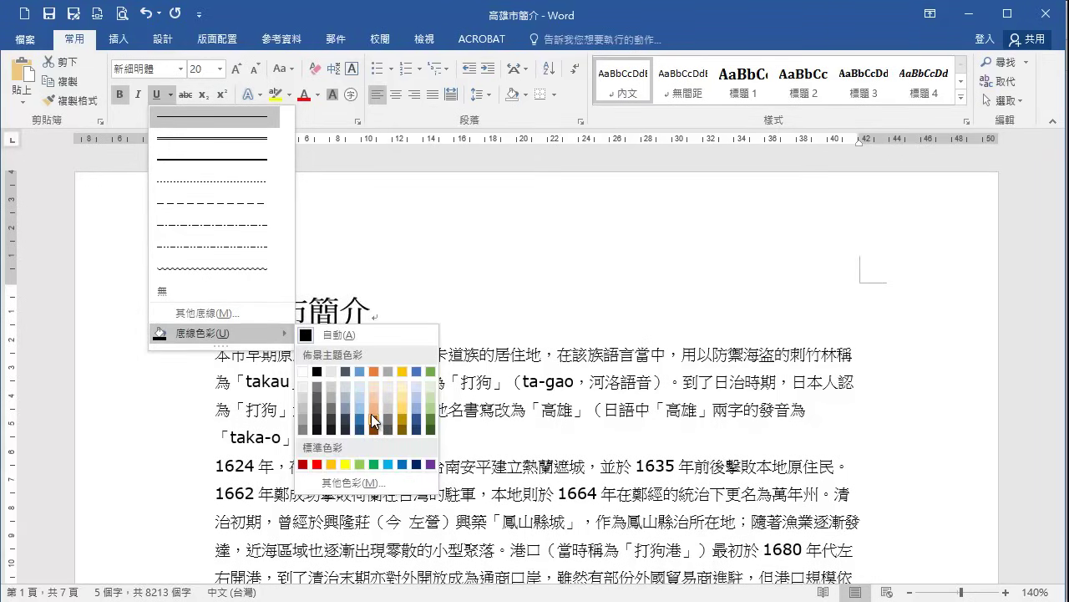
left_click(375, 424)
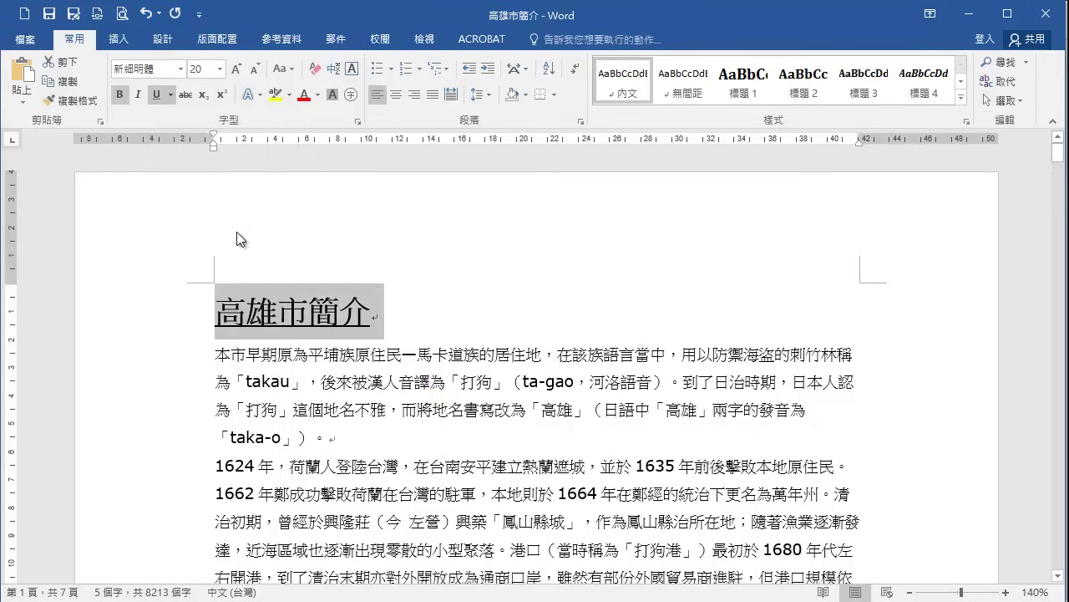
left_click(157, 94)
left_click(216, 315)
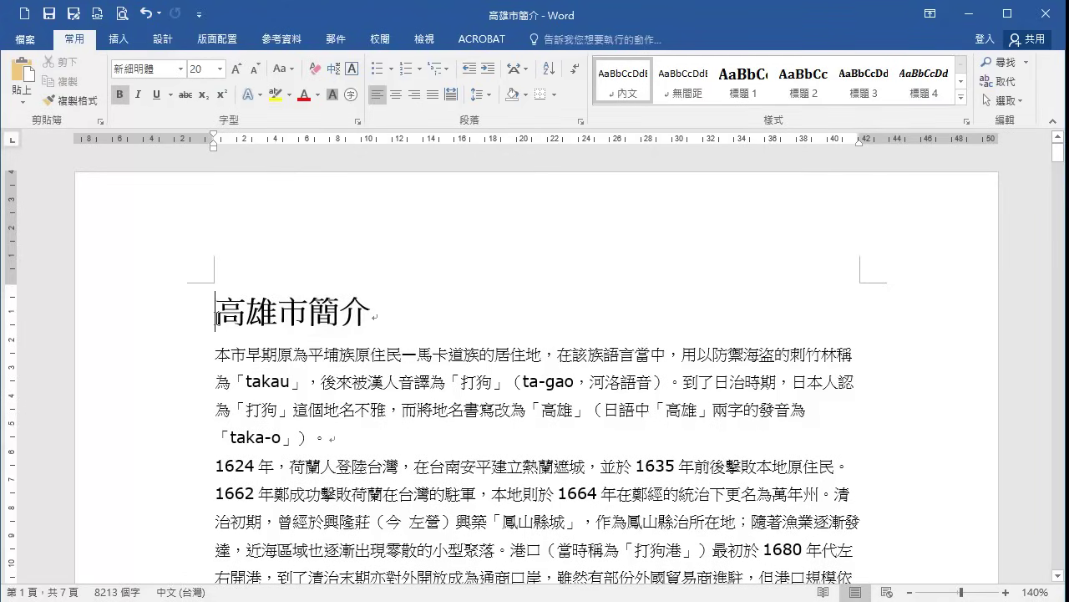
Step: Select the title, center it briefly, then right-align it
left_click_drag(217, 317, 367, 314)
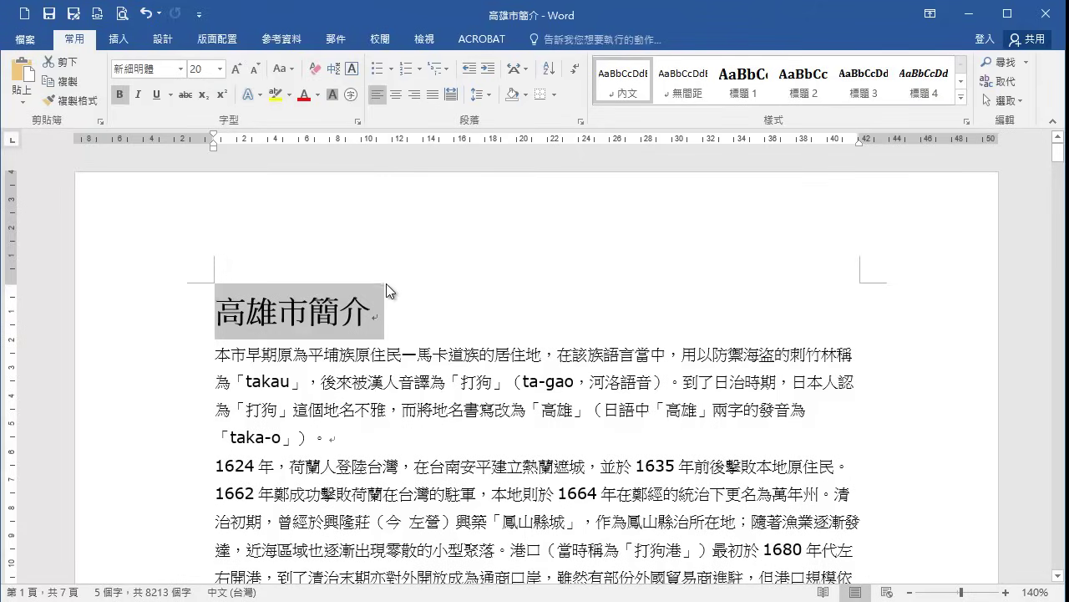
left_click(398, 100)
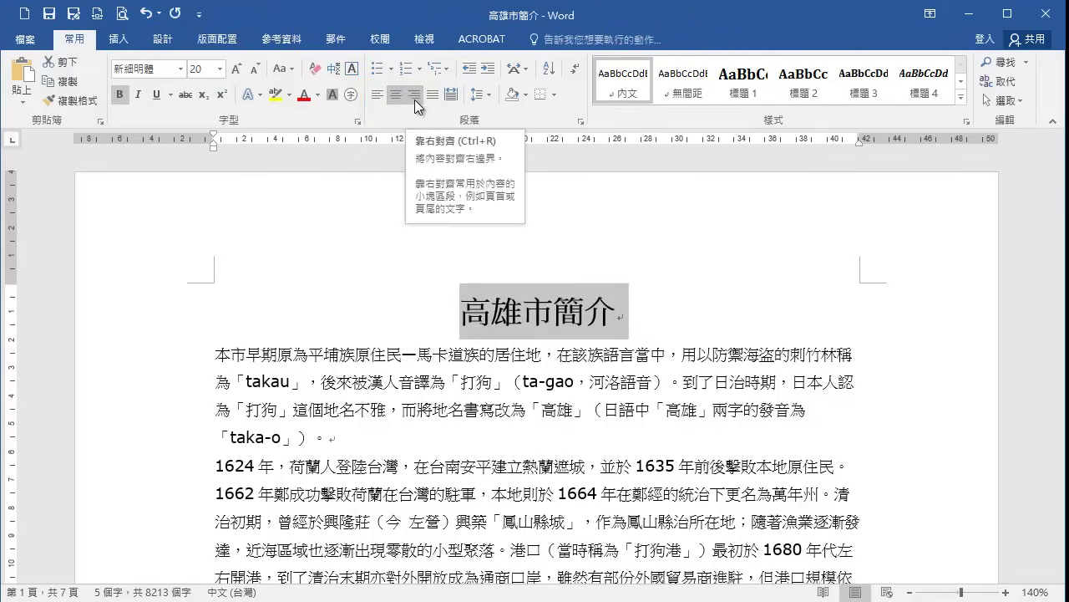
left_click(415, 99)
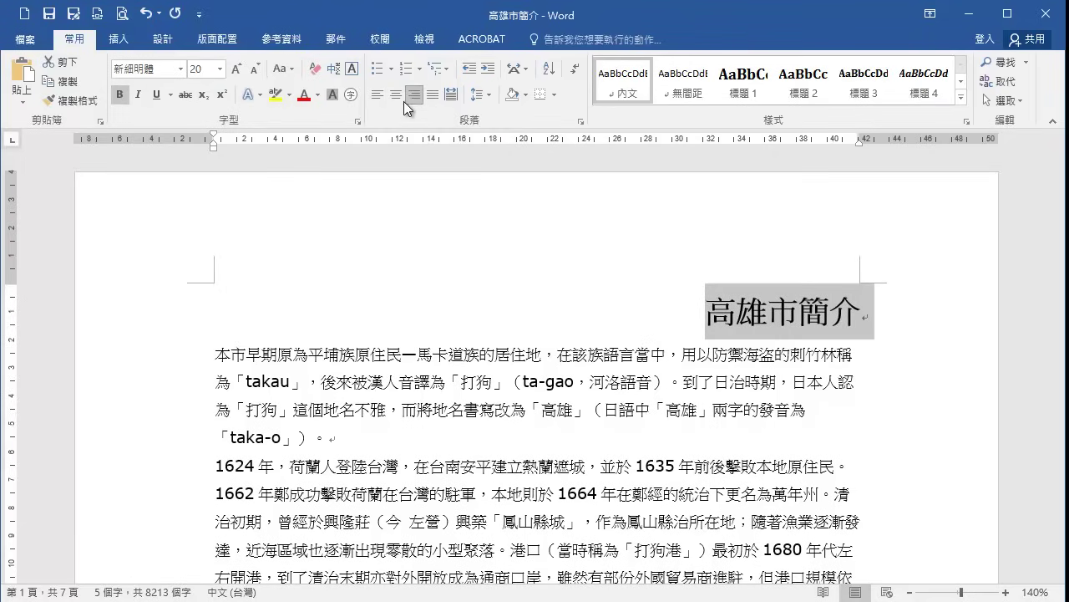
Step: Center the title again and add space after its paragraph
left_click(398, 103)
left_click(460, 210)
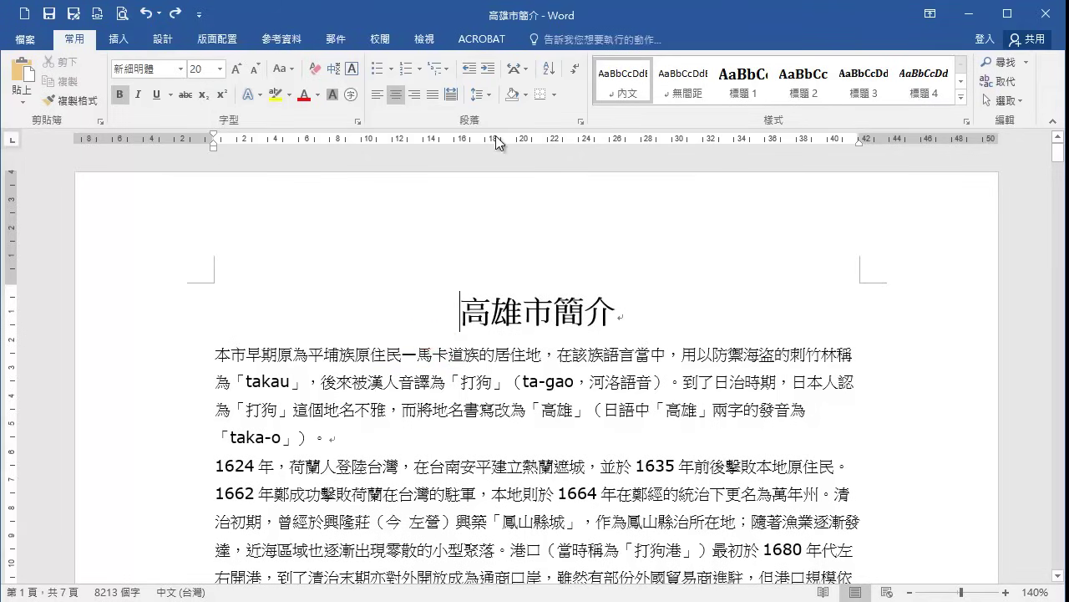
left_click(492, 98)
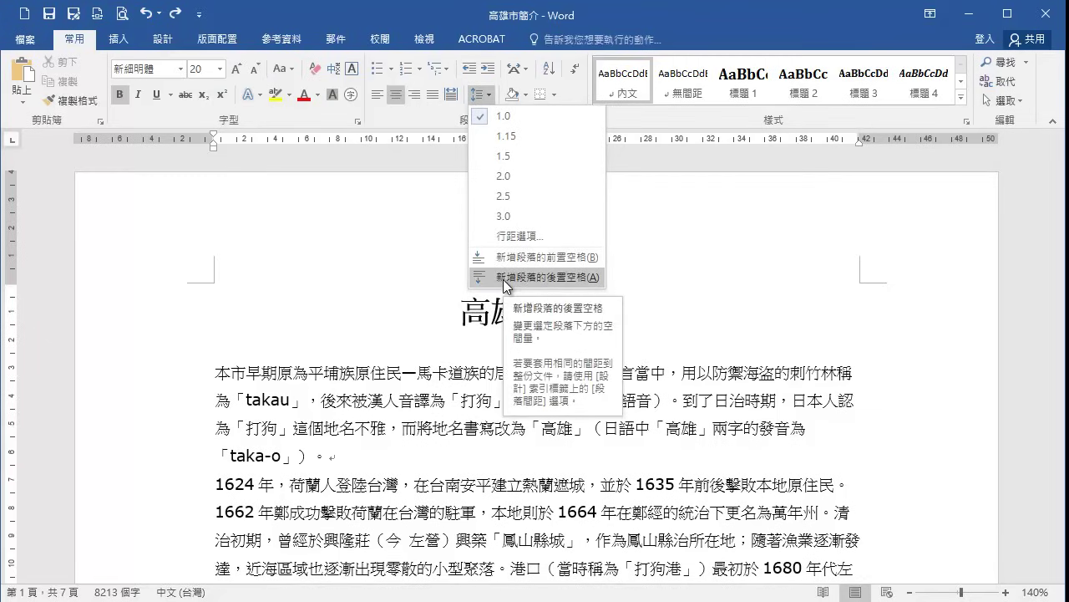
left_click(503, 279)
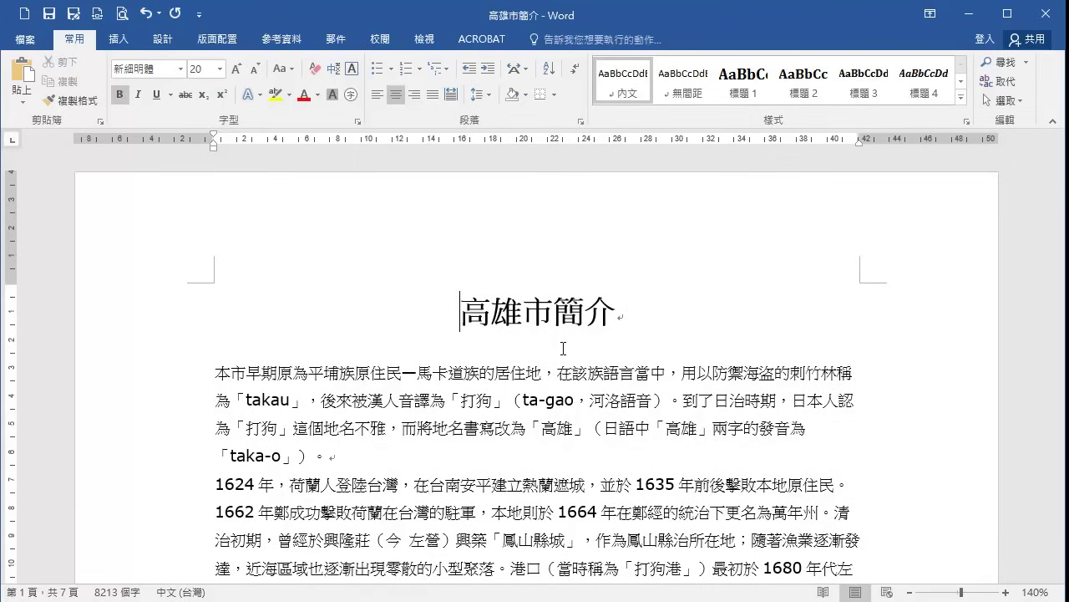
Step: Change the title's Spacing After from 12 to 12.5 pt in the Paragraph dialog
left_click(582, 122)
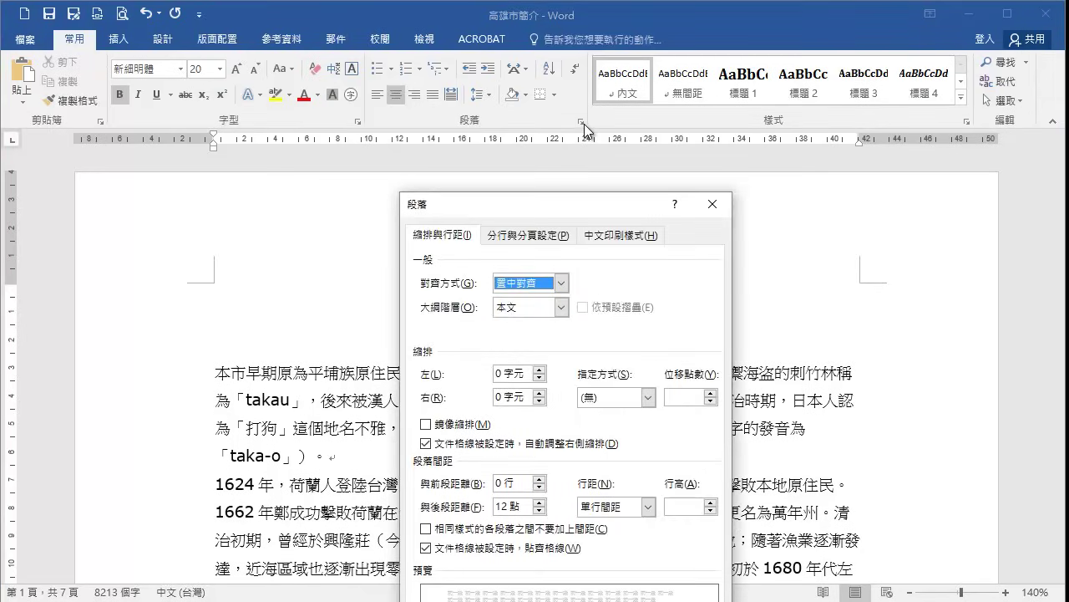
left_click_drag(561, 201, 789, 24)
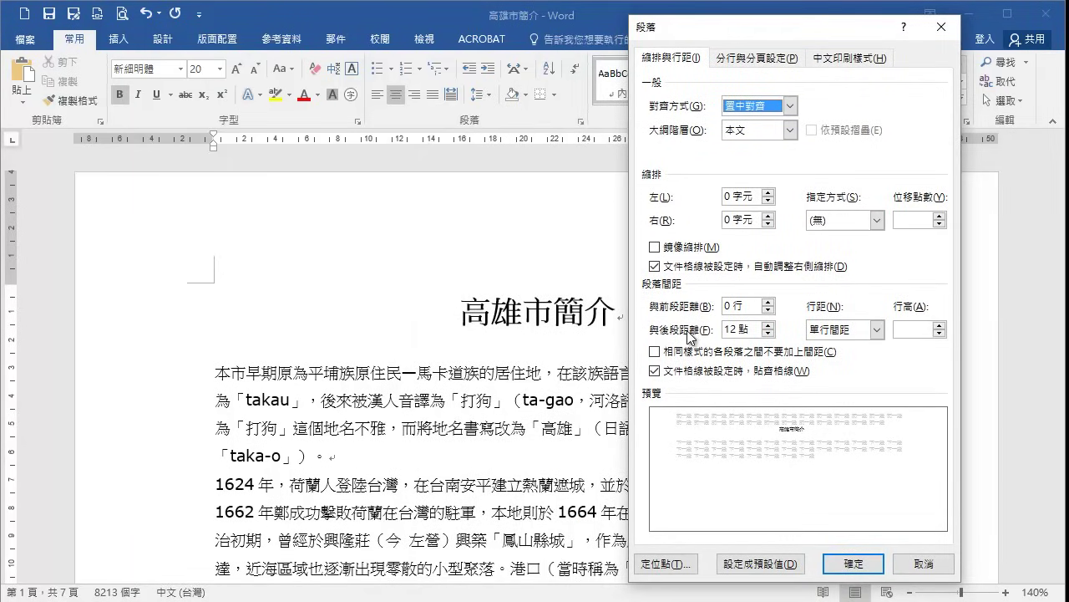
left_click(755, 330)
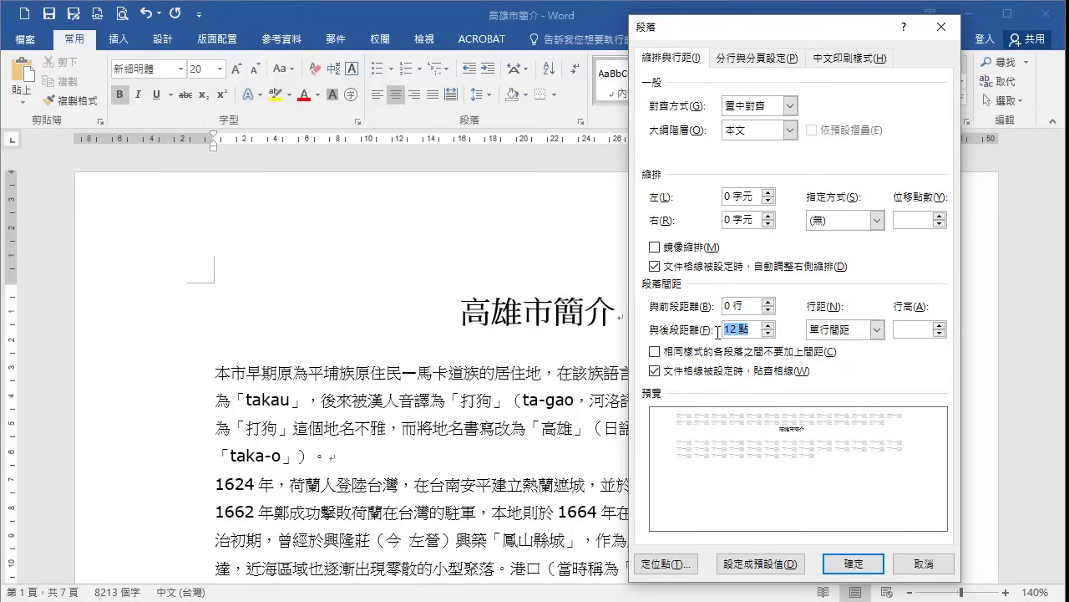
left_click(759, 329)
left_click_drag(758, 329, 698, 333)
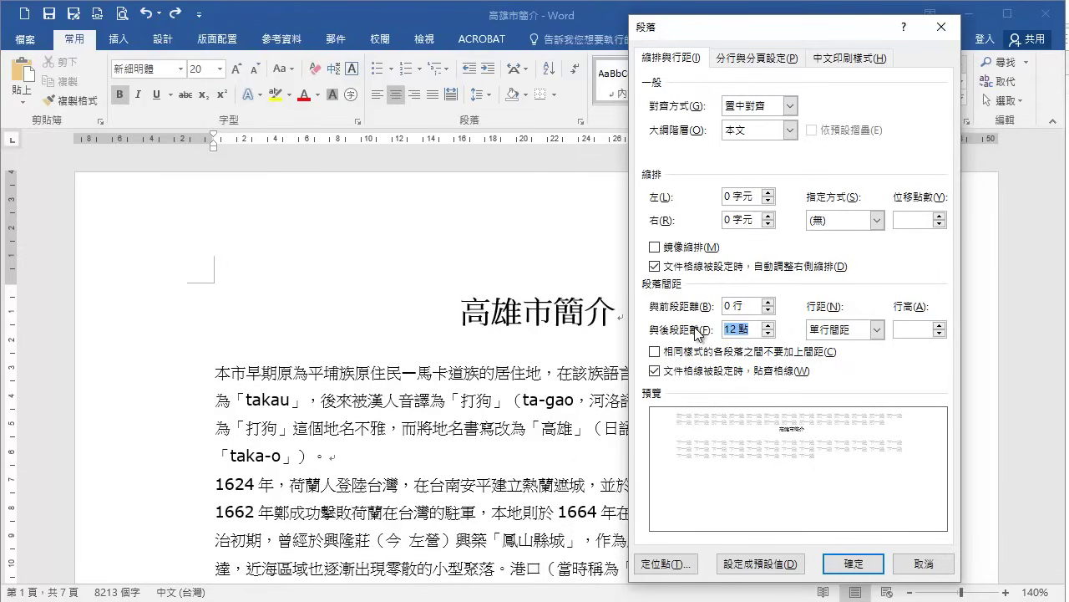
type("12.5")
key("Tab")
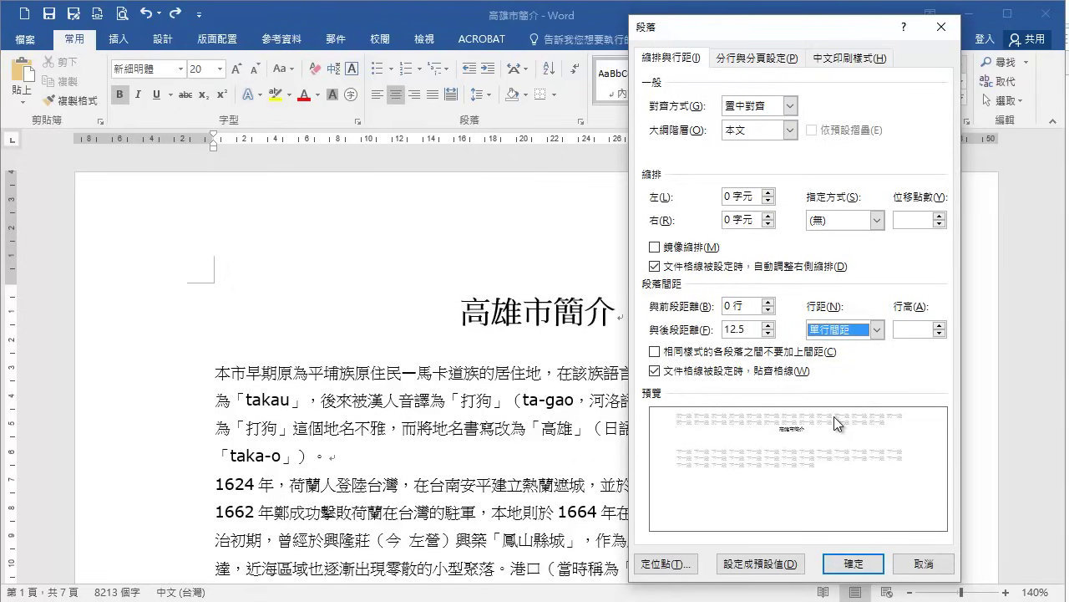
left_click(860, 558)
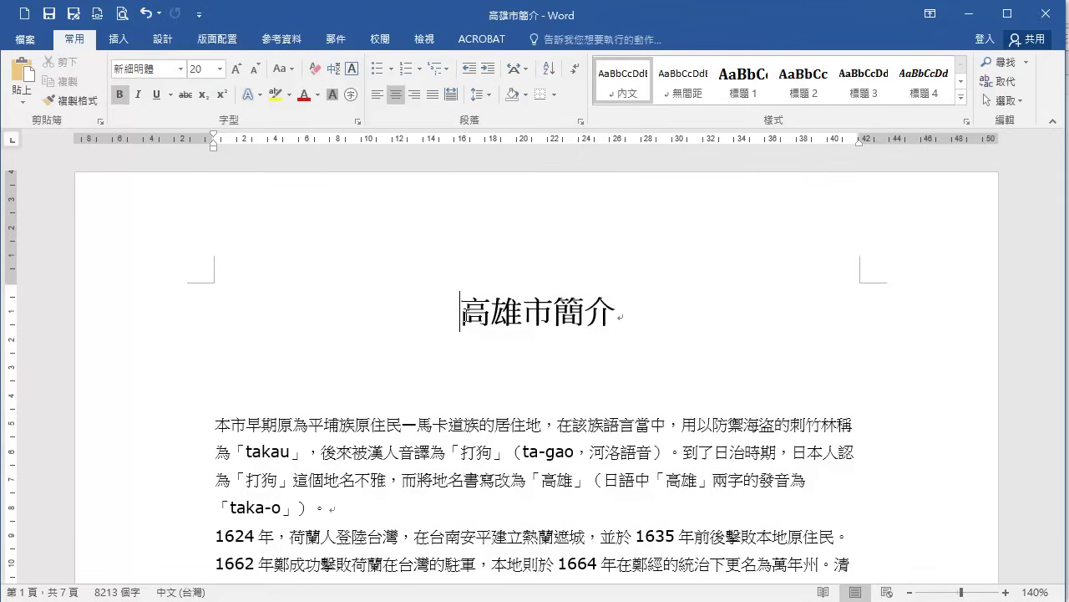
Step: Select the title and set its character spacing to Expanded by 3 pt in the Font dialog
key("shift+Right")
key("shift+Right")
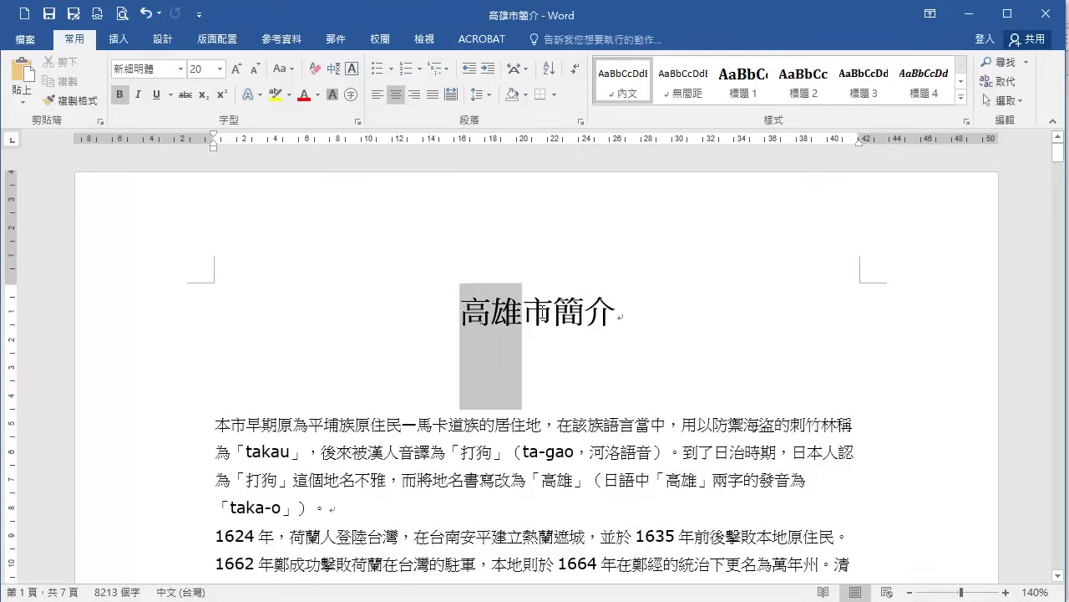
key("shift+Right")
key("shift+Right")
key("shift+Right")
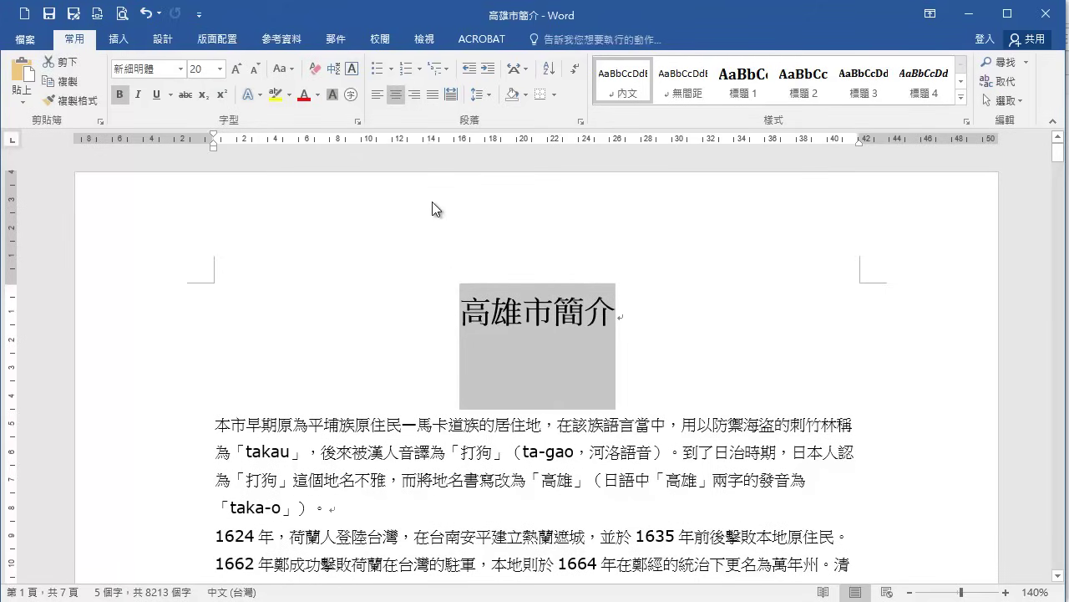
left_click(359, 123)
left_click(422, 90)
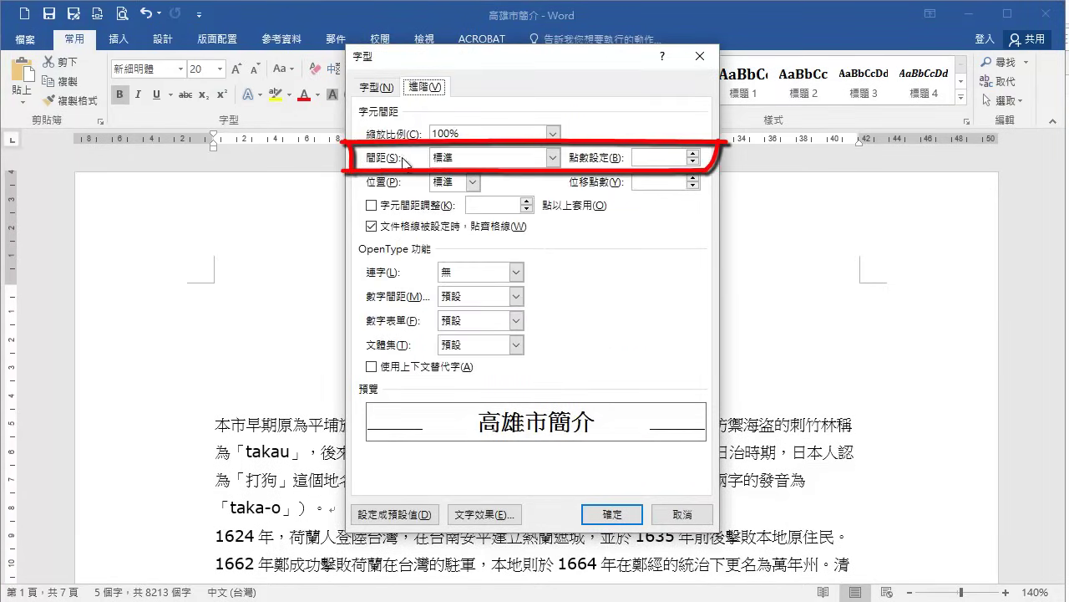
left_click(448, 161)
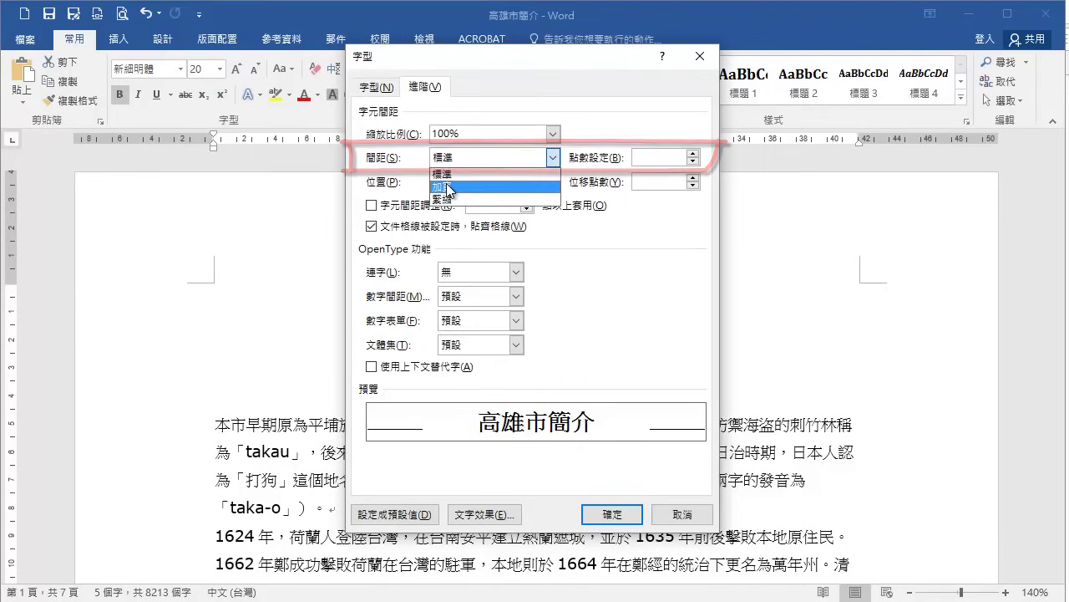
left_click(448, 187)
left_click(635, 158)
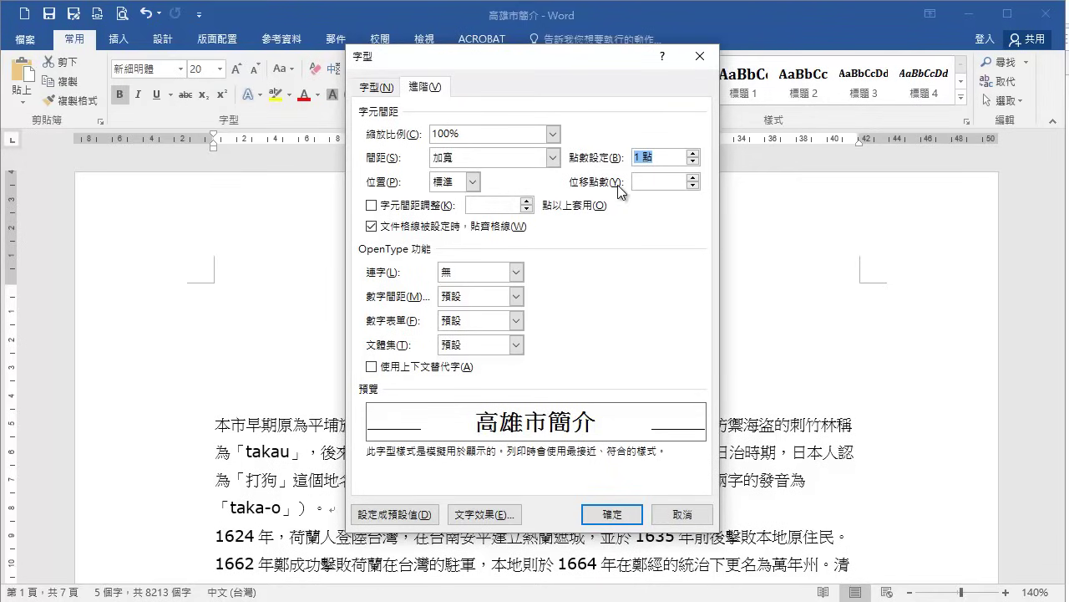
type("3")
key("Tab")
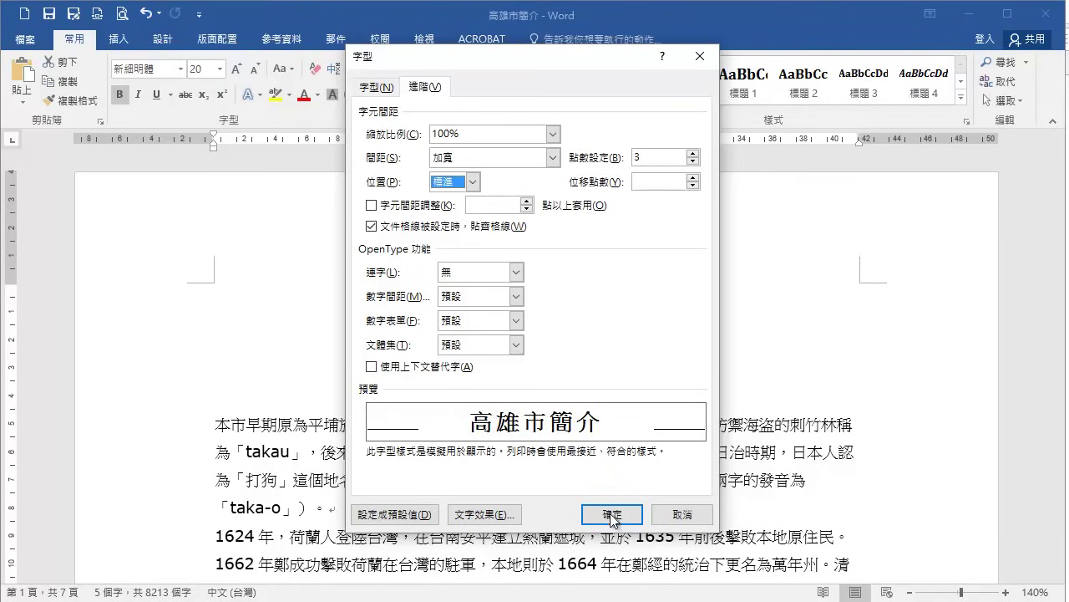
left_click(612, 515)
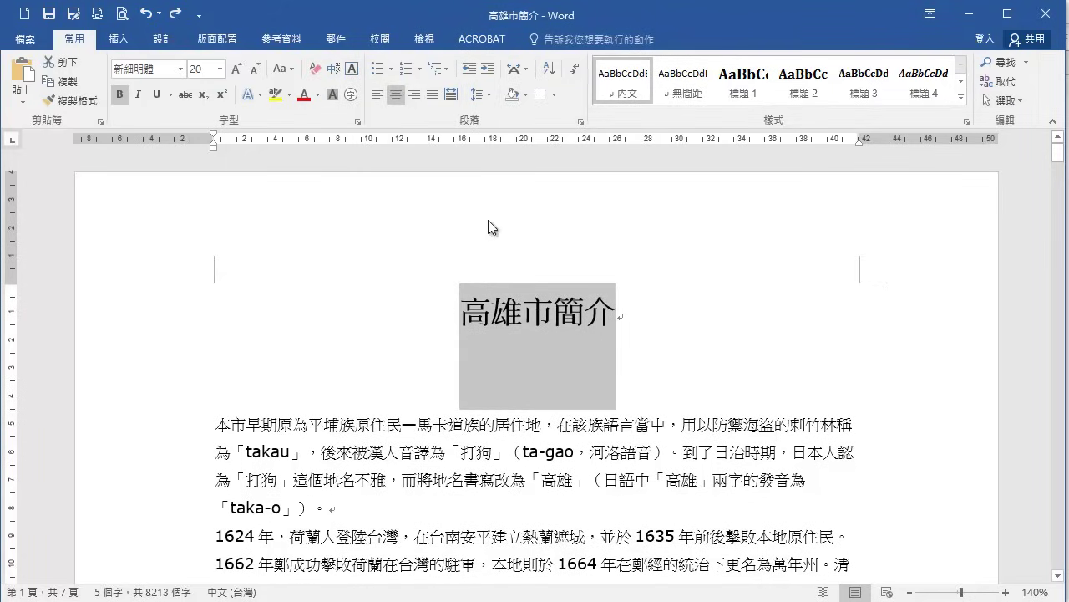
left_click(451, 97)
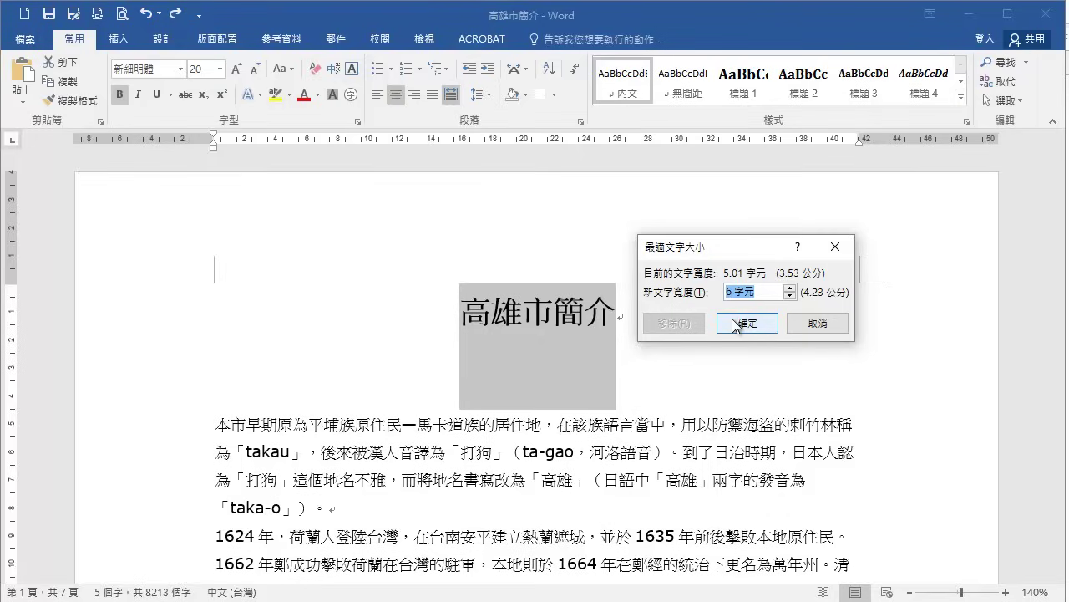
left_click(735, 323)
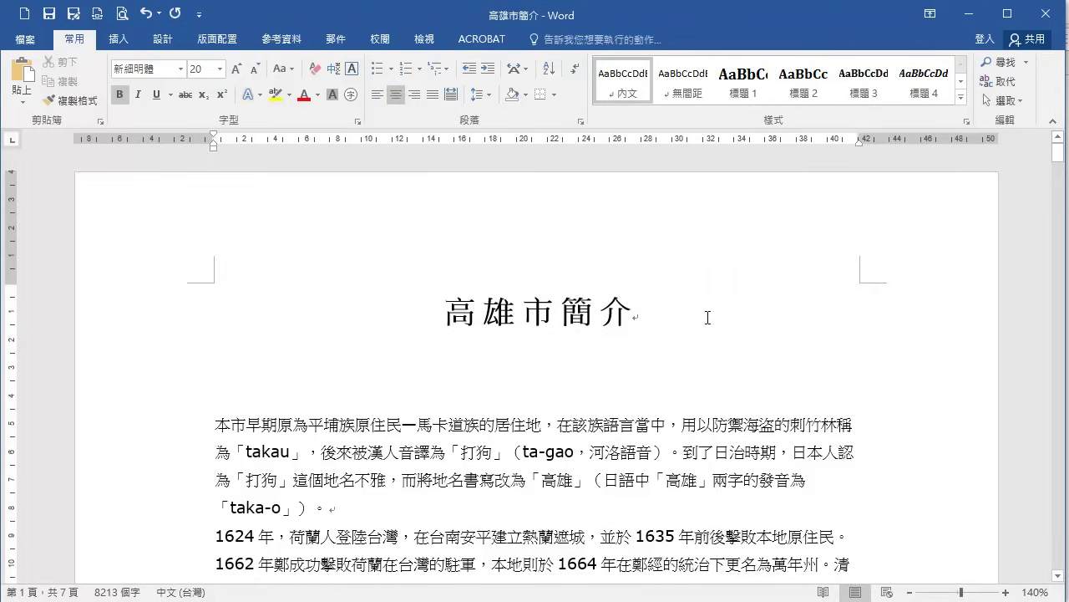
left_click(518, 312)
left_click(450, 99)
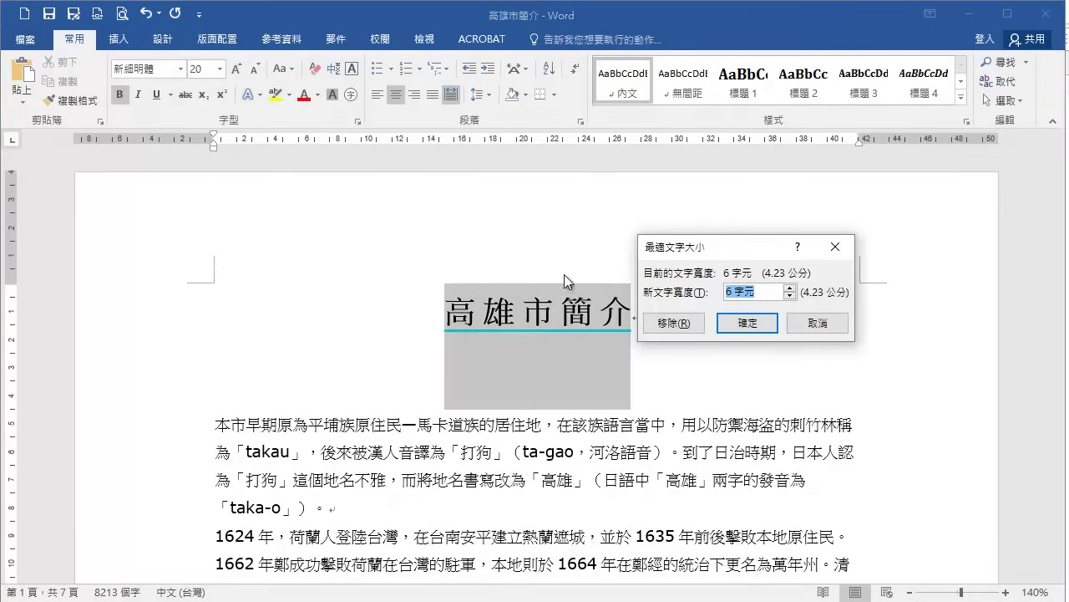
left_click(665, 327)
left_click(383, 459)
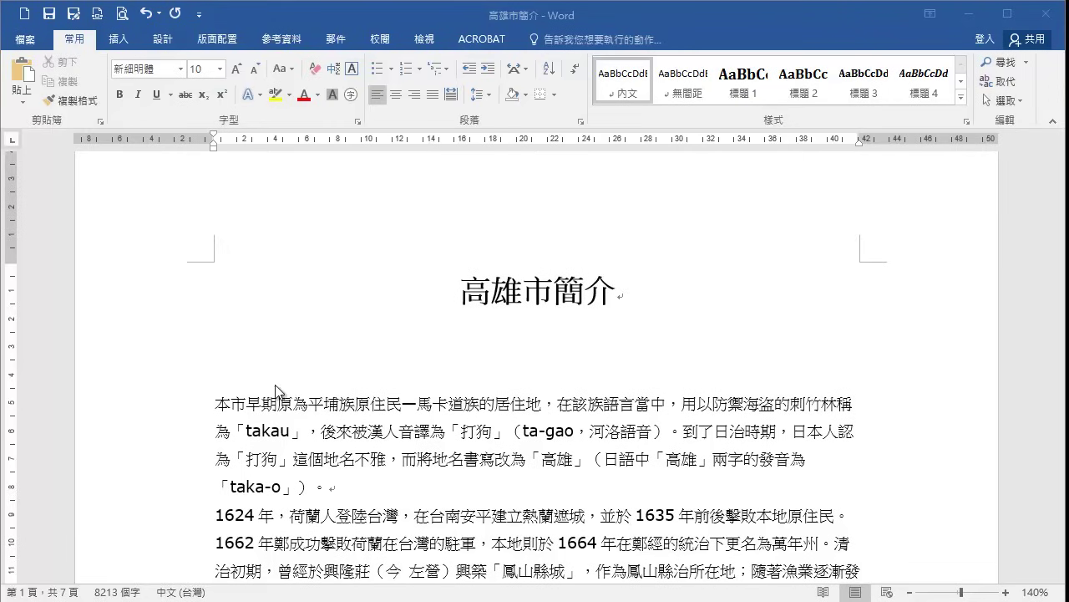
Step: Select the body text from its first character to the end and apply 1.5 line spacing
left_click(216, 404)
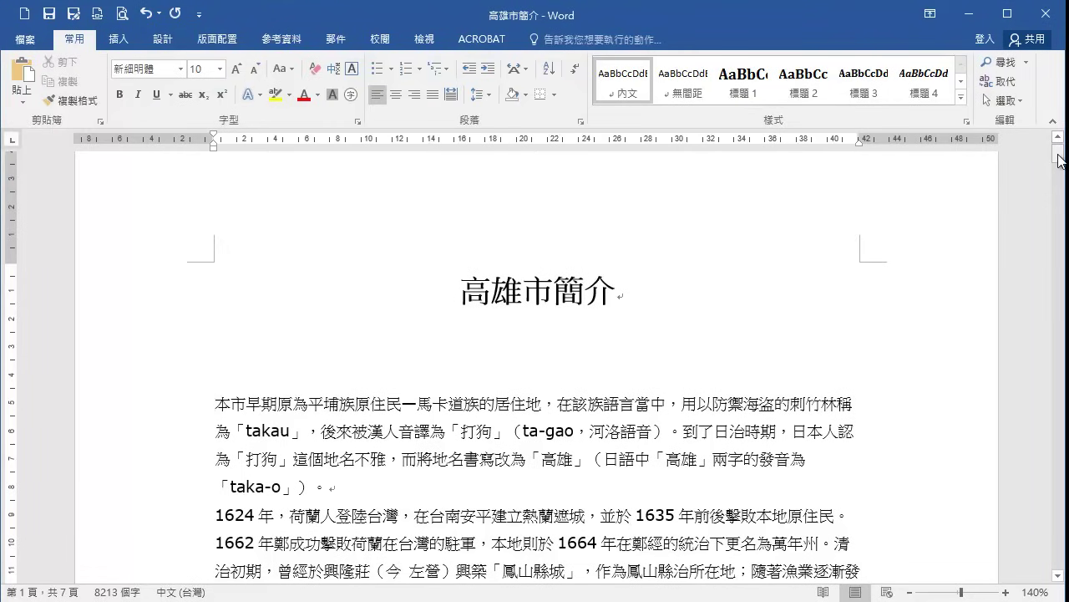
left_click_drag(1059, 161, 1050, 571)
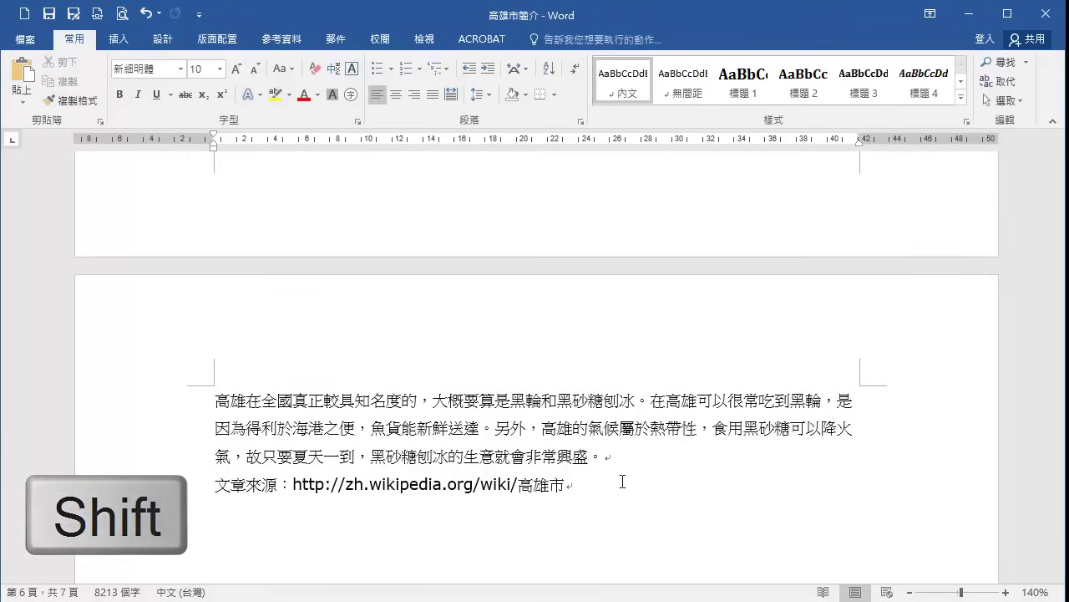
key("ctrl+shift+Home")
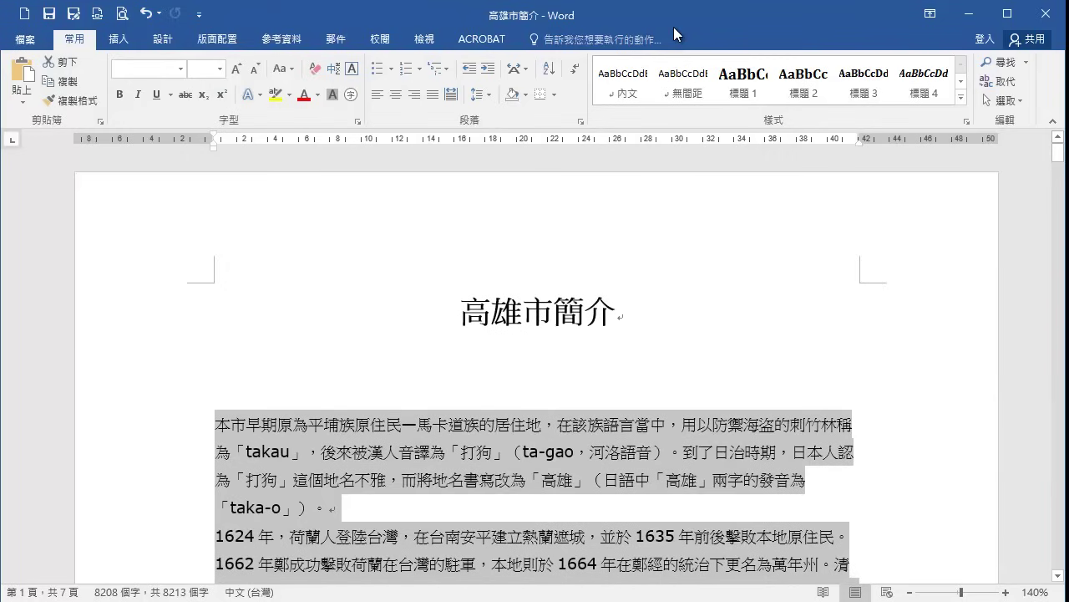
left_click(488, 96)
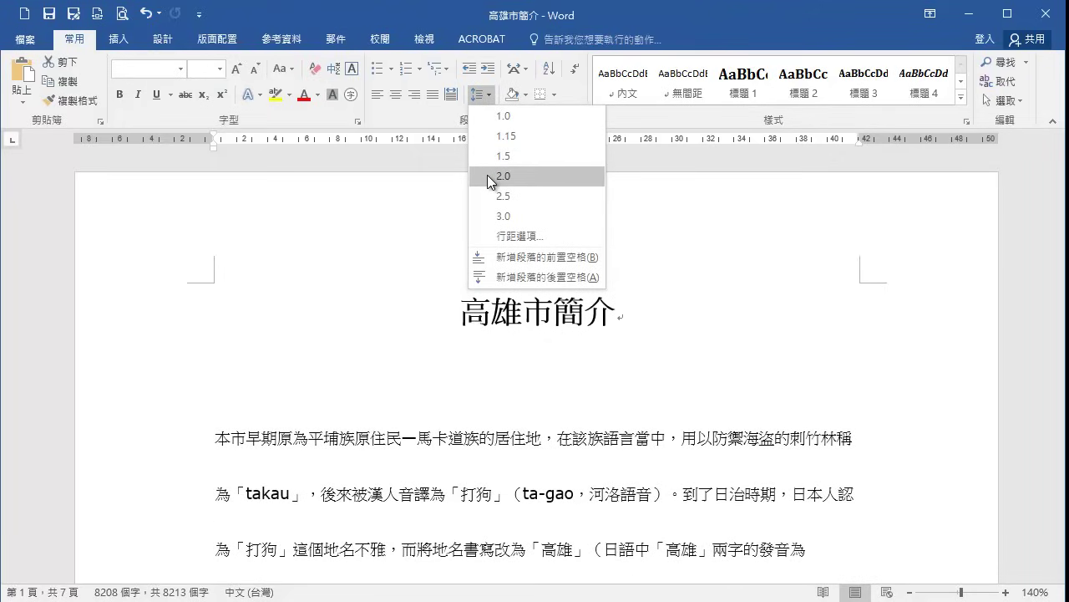
left_click(488, 159)
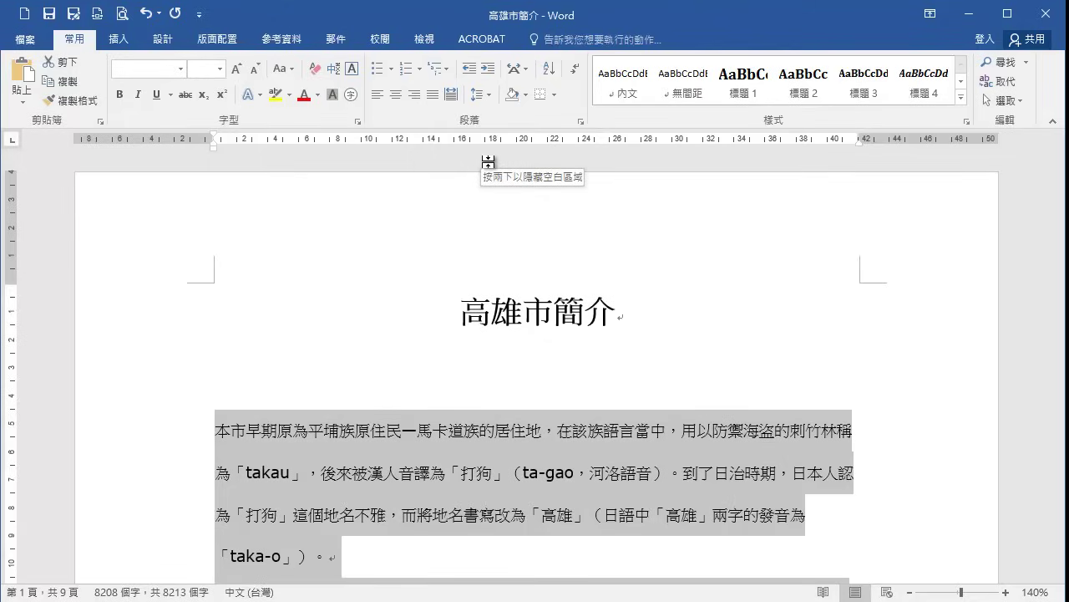
Step: In the Paragraph dialog, set 1.5 line spacing, 0.5-line before/after, 2-character first-line indent, justified
left_click(582, 124)
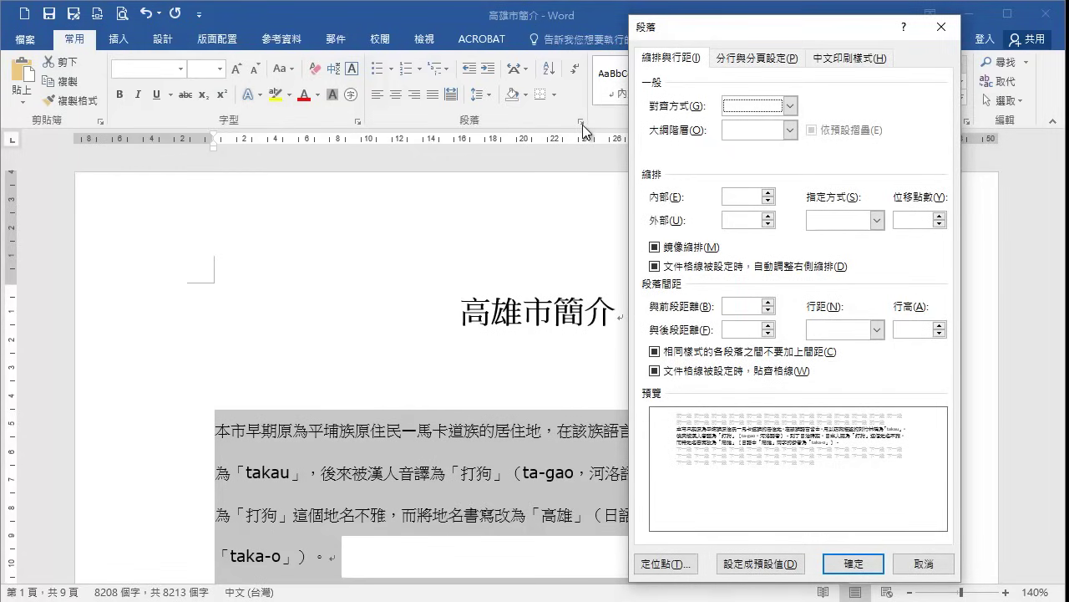
left_click(878, 331)
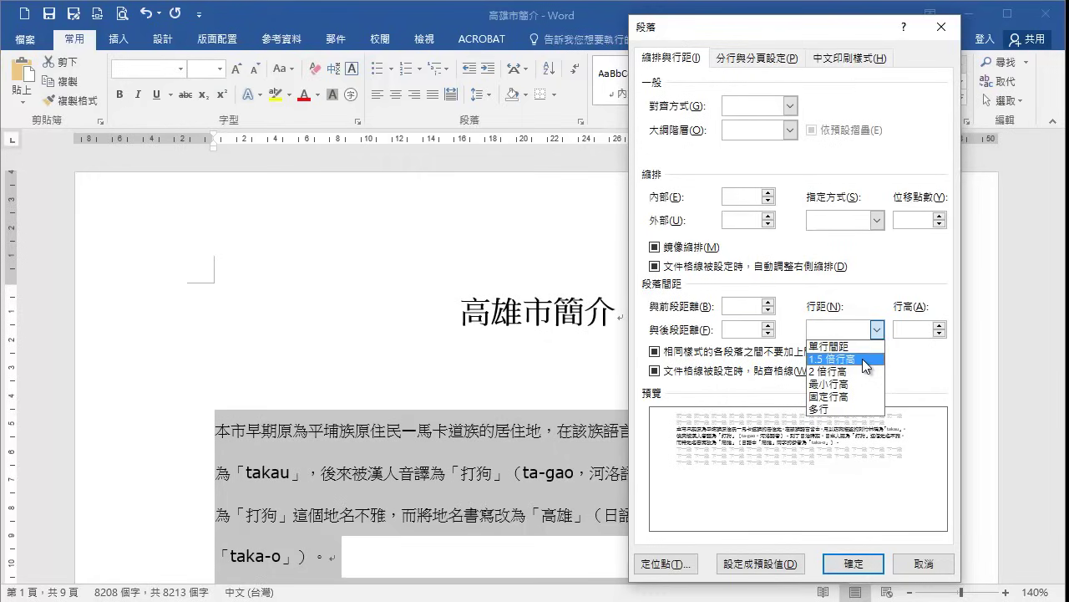
left_click(863, 358)
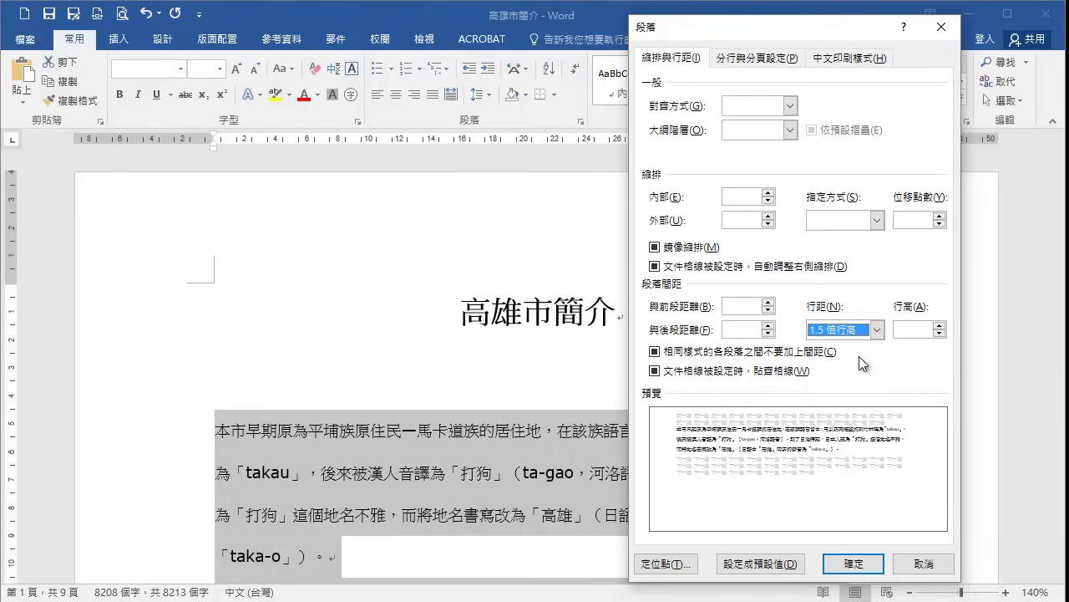
left_click(769, 303)
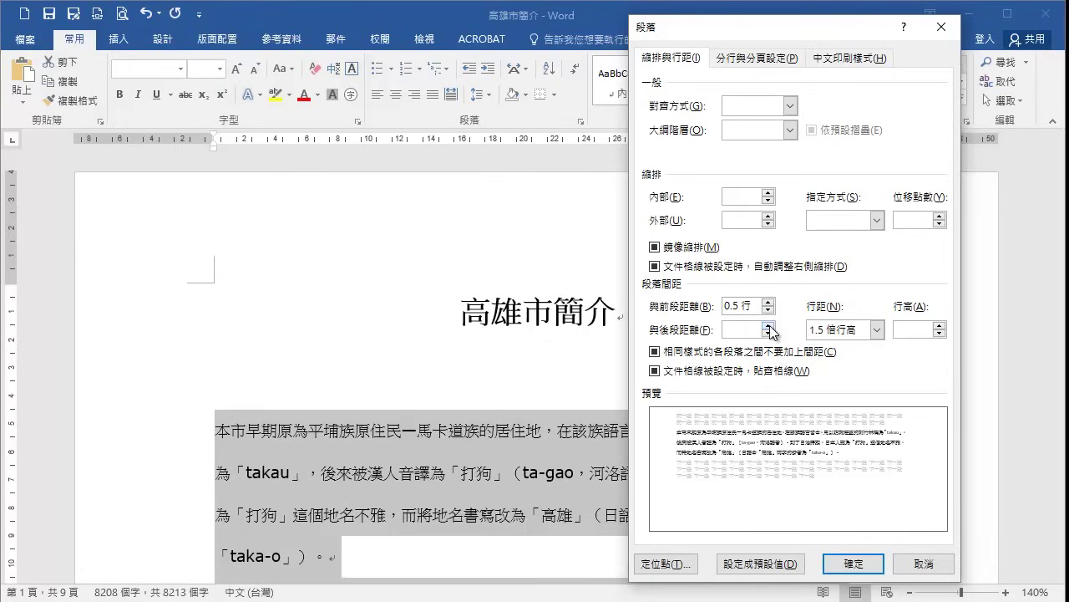
left_click(770, 326)
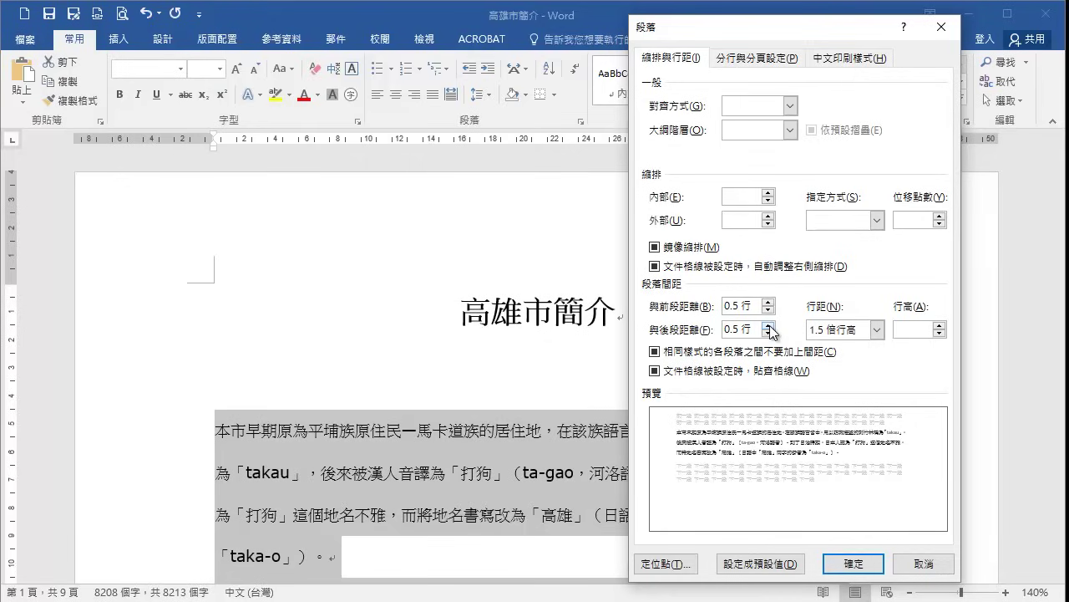
left_click(877, 220)
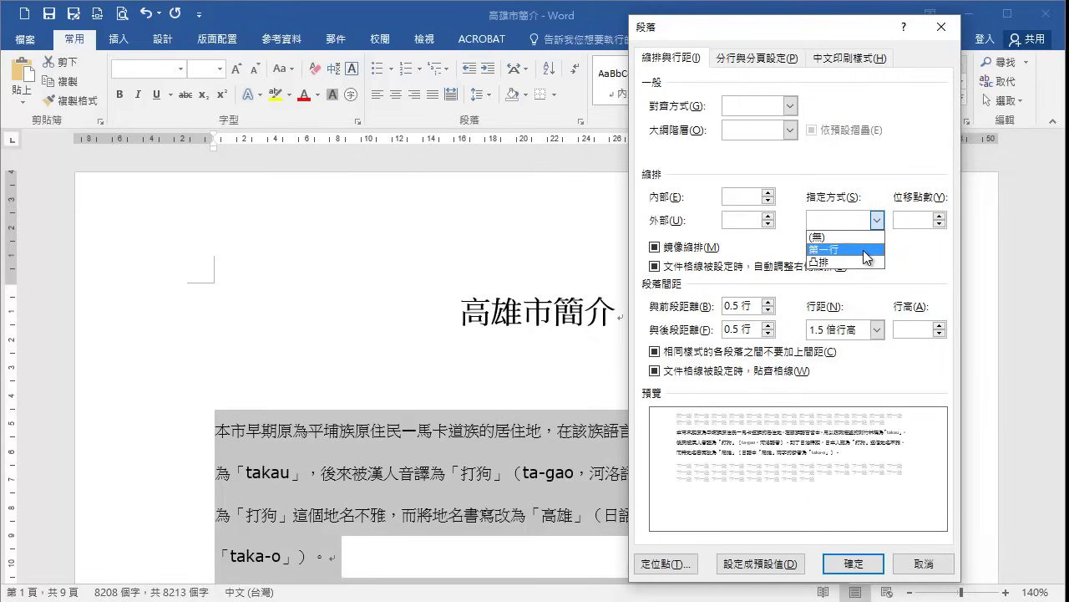
left_click(867, 250)
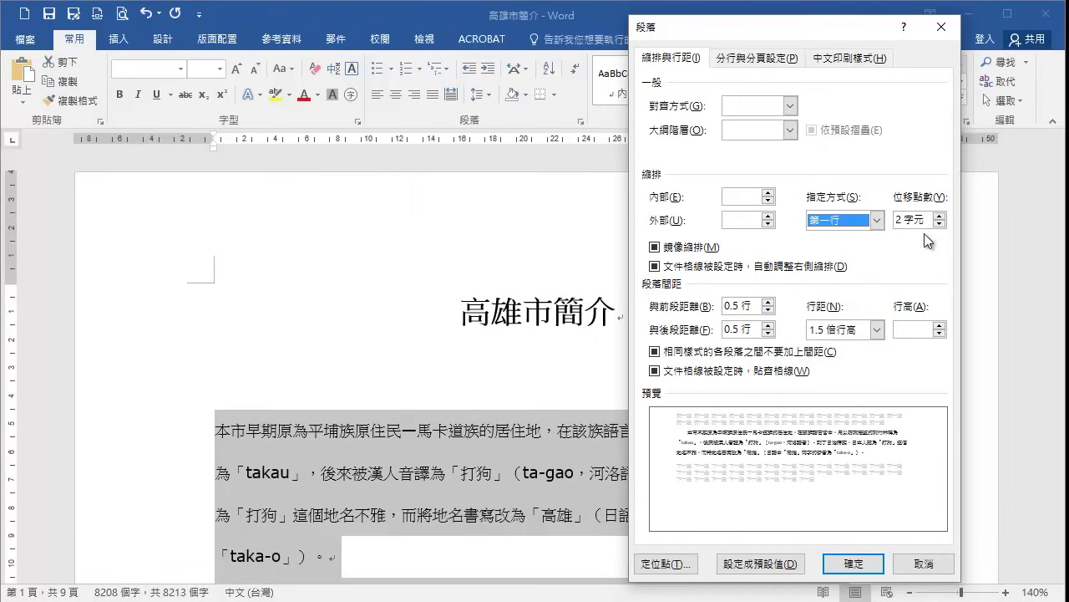
left_click(790, 107)
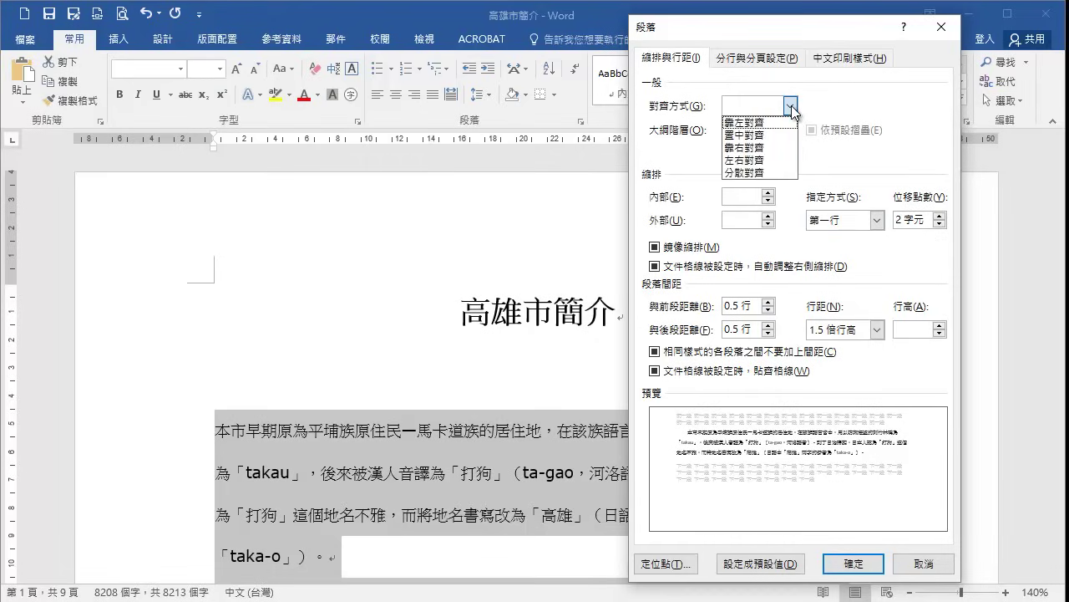
left_click(768, 161)
left_click_drag(780, 29, 549, 39)
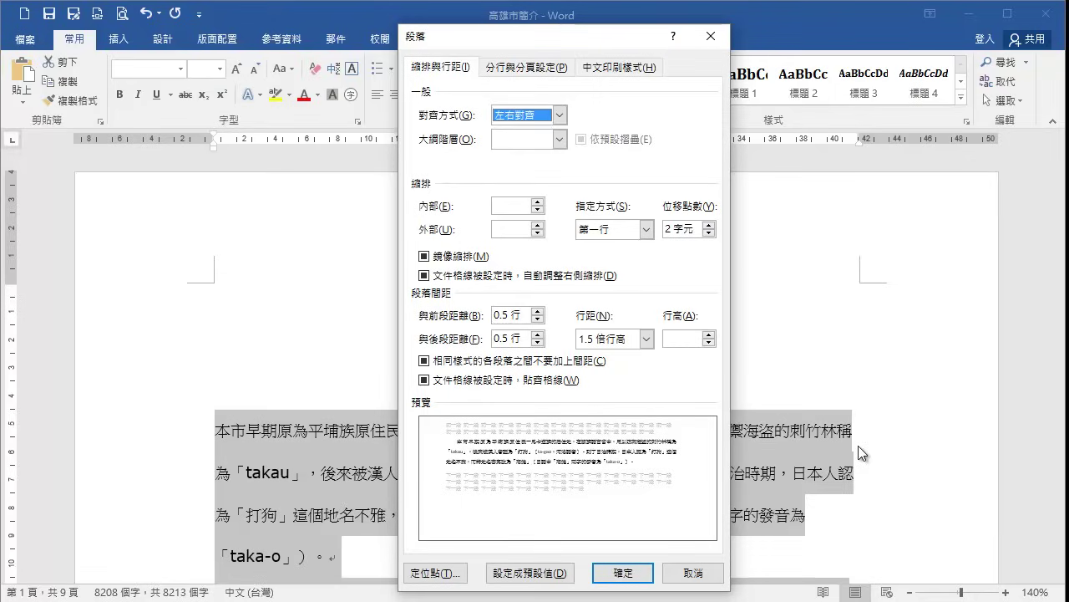
left_click(623, 573)
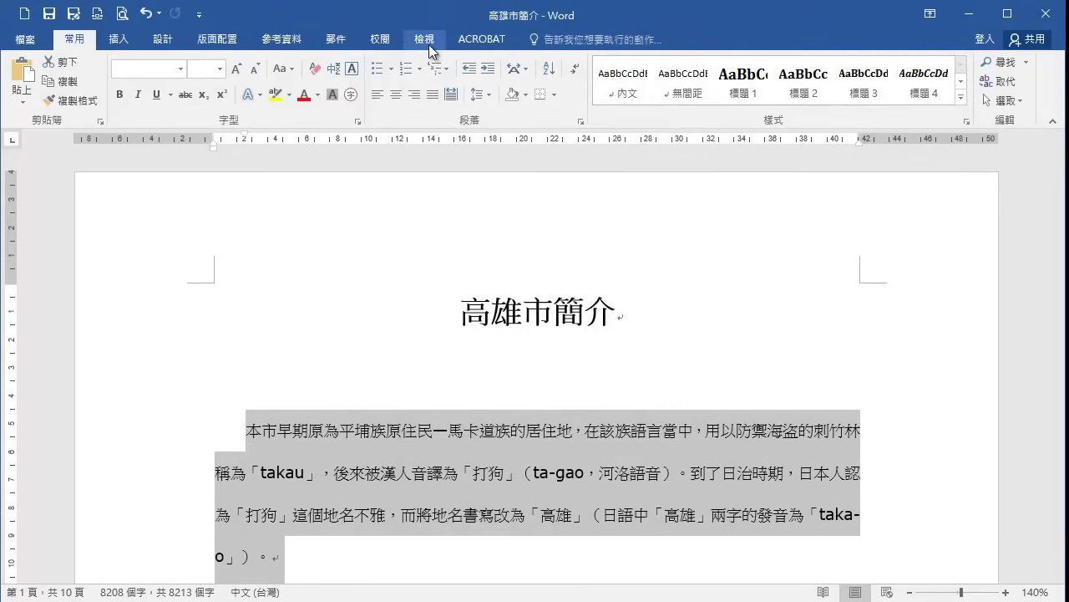
Step: Switch to One Page view and scroll through the 10 reformatted pages
left_click(426, 40)
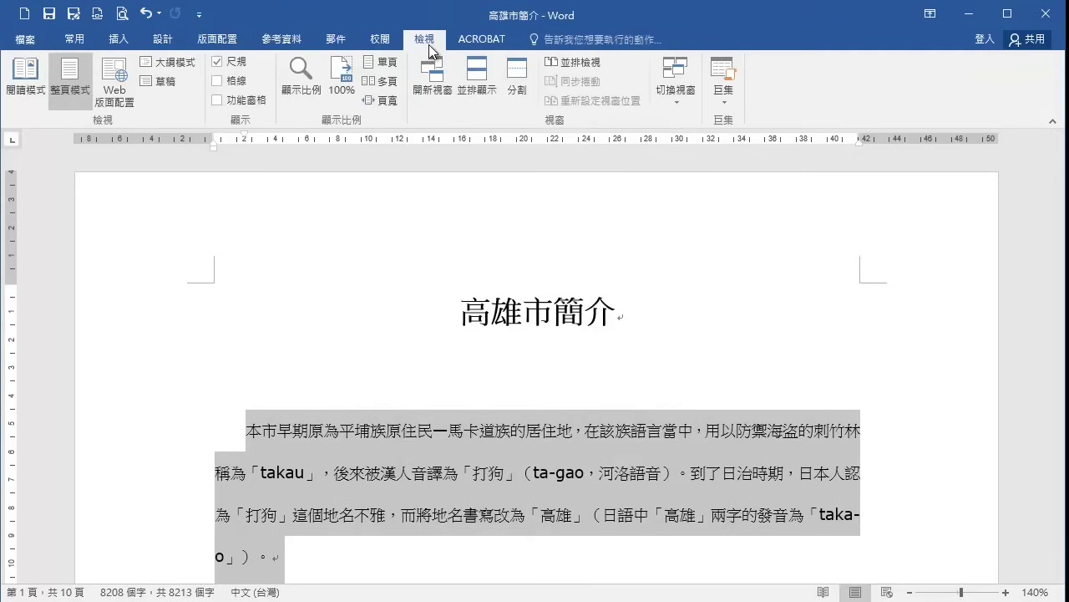
left_click(387, 66)
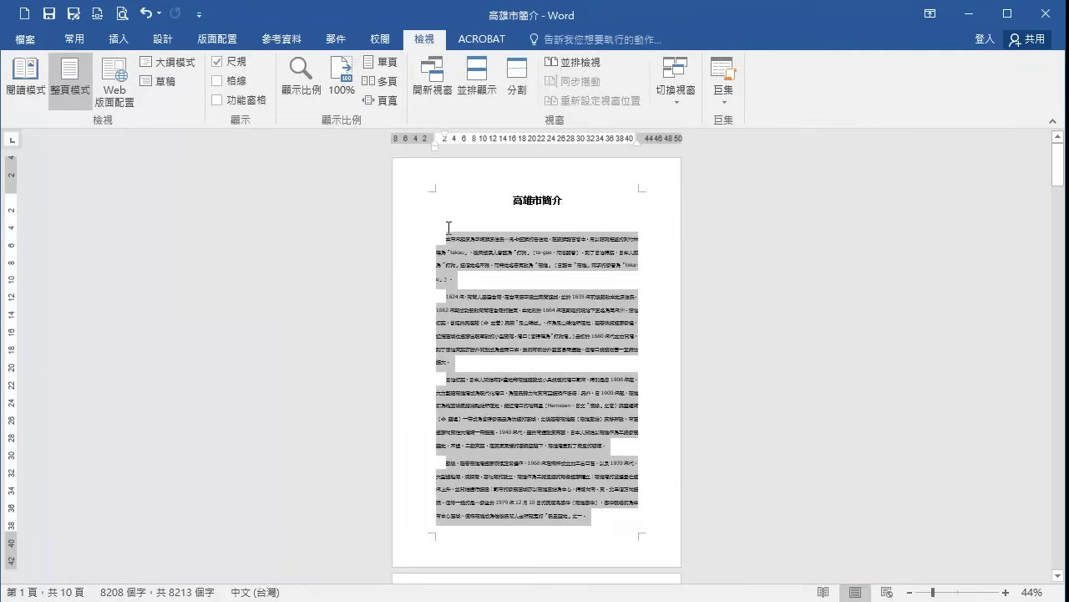
scroll(449, 228, "down", 2)
scroll(449, 228, "down", 5)
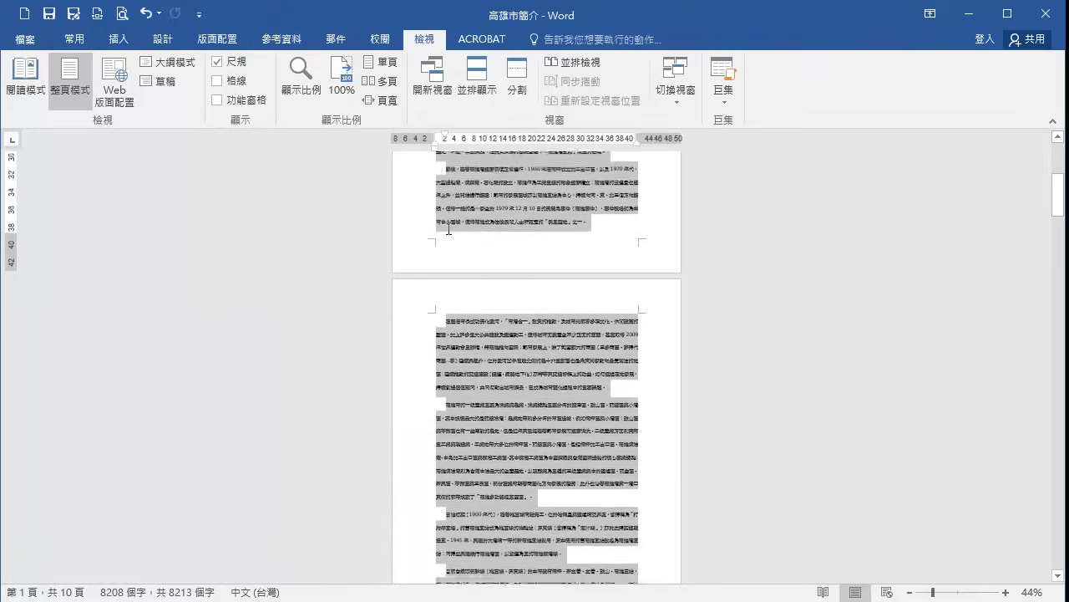
scroll(449, 228, "down", 1)
scroll(449, 227, "down", 3)
scroll(448, 228, "down", 3)
scroll(449, 227, "down", 5)
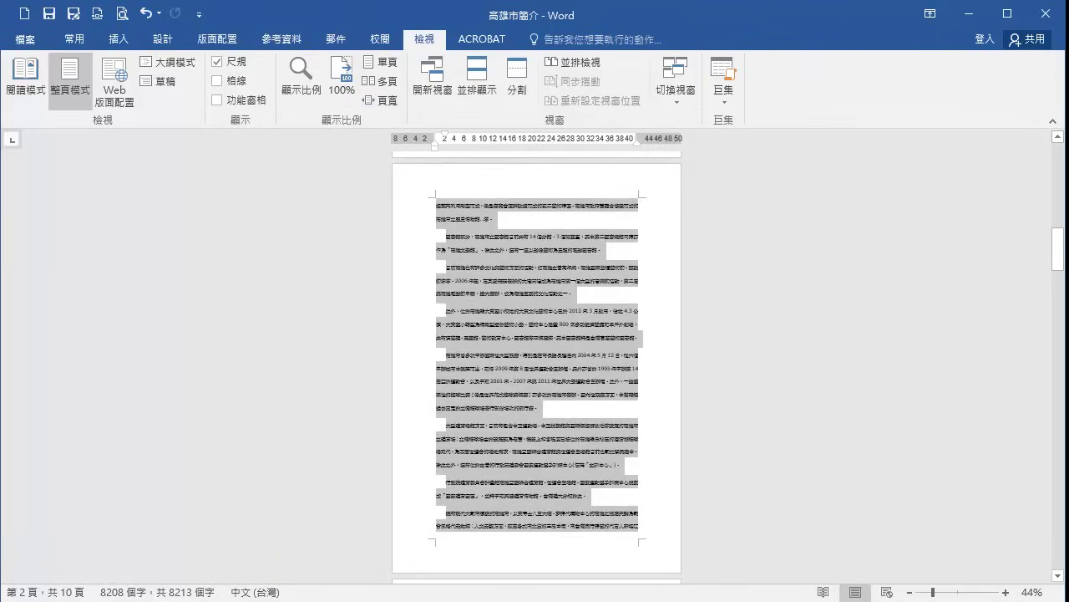